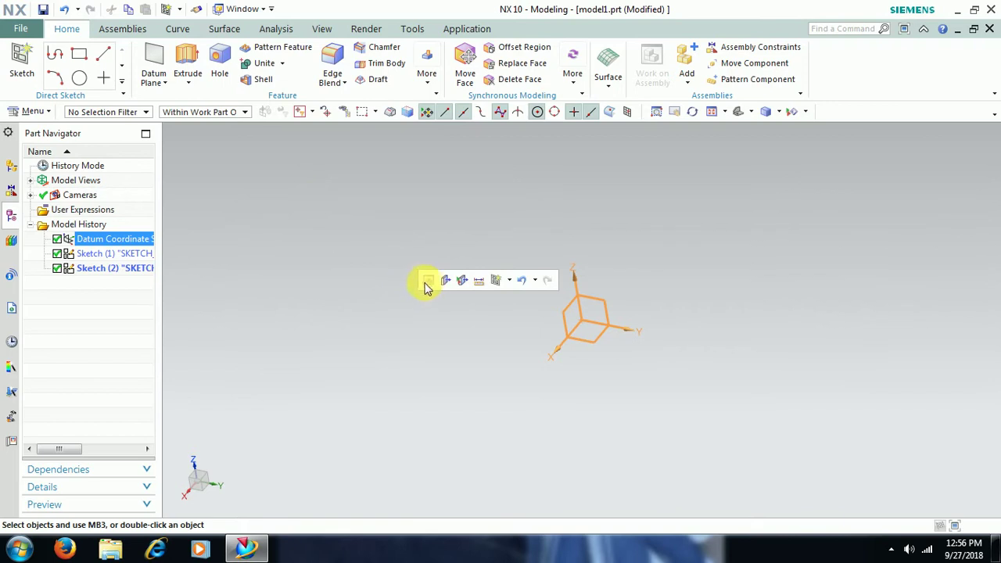
# Rotate the view and deselect the datum coordinate system
pyautogui.moveTo(465, 403); pyautogui.dragTo(447, 375, button='middle')
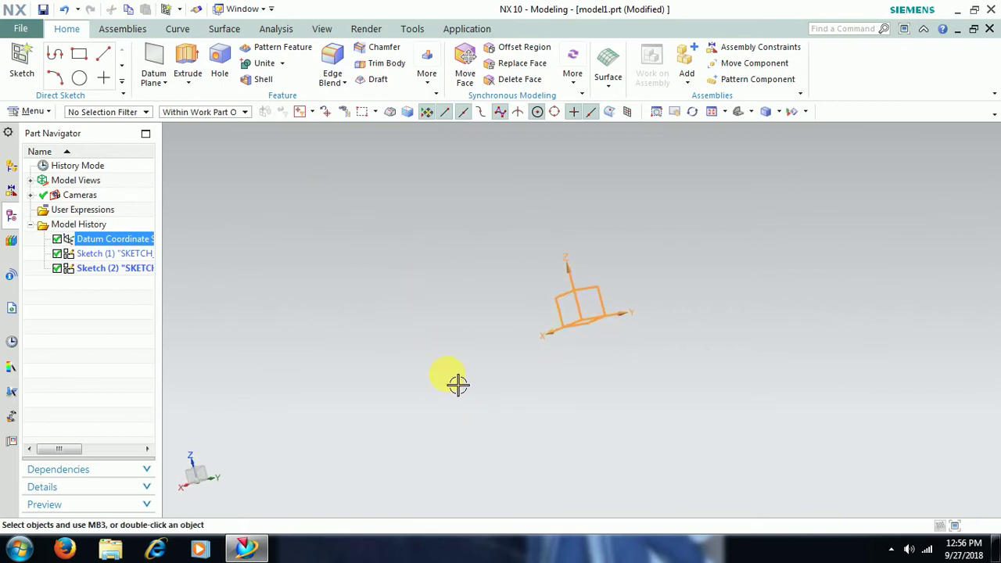
pyautogui.click(325, 225)
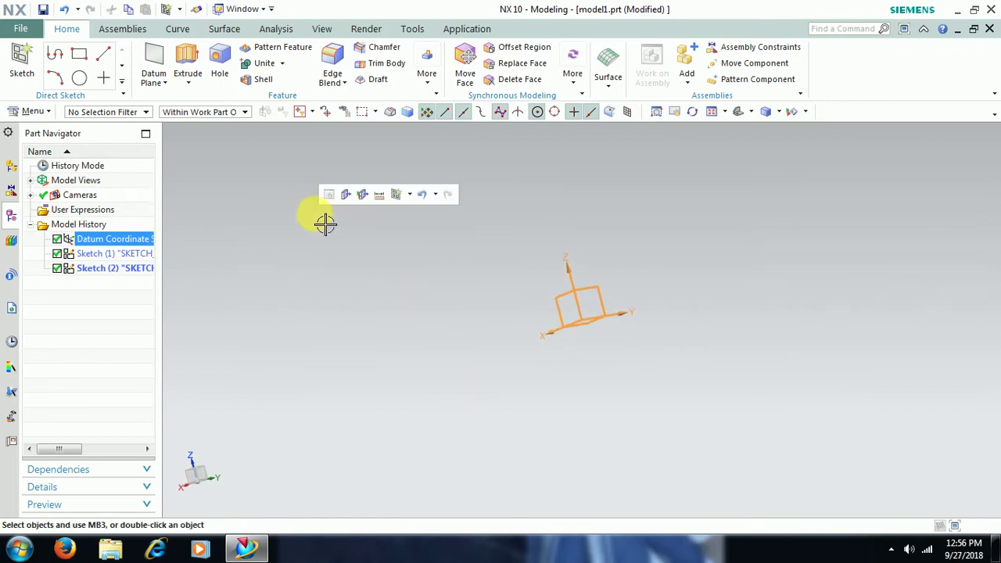
pyautogui.click(327, 205)
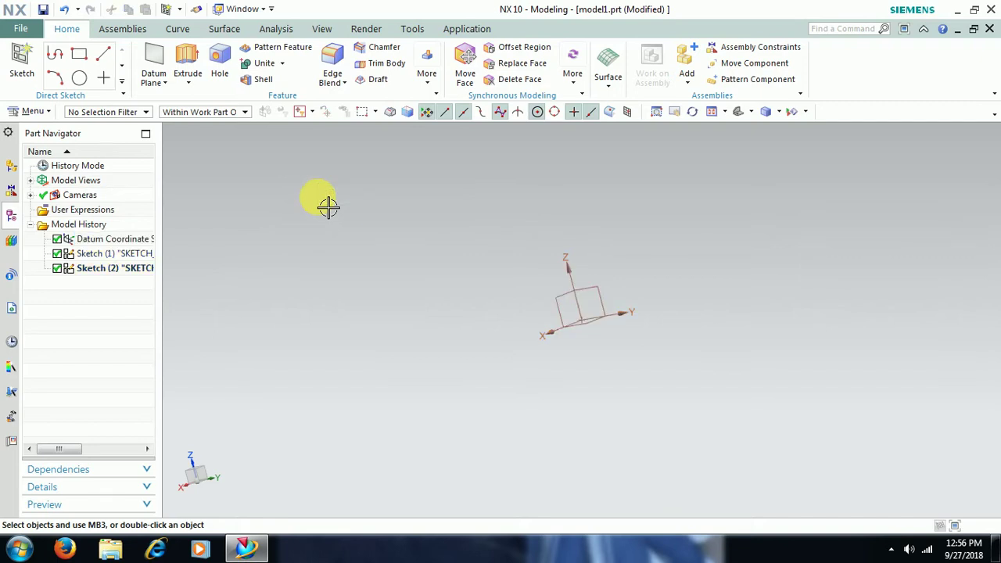
# Create Sketch (3) on the datum plane and continue it in the full Sketch Task Environment
pyautogui.click(11, 64)
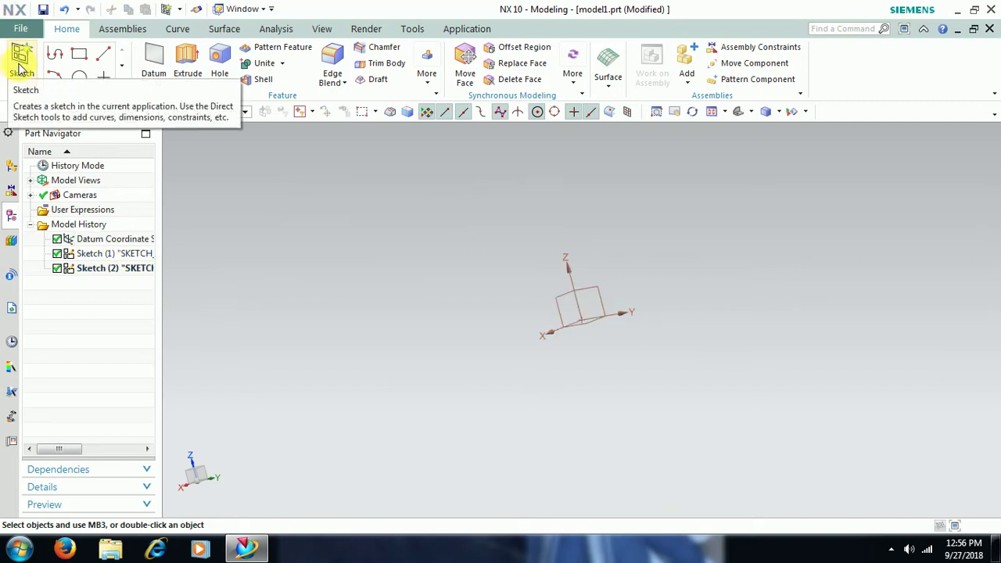
pyautogui.click(21, 69)
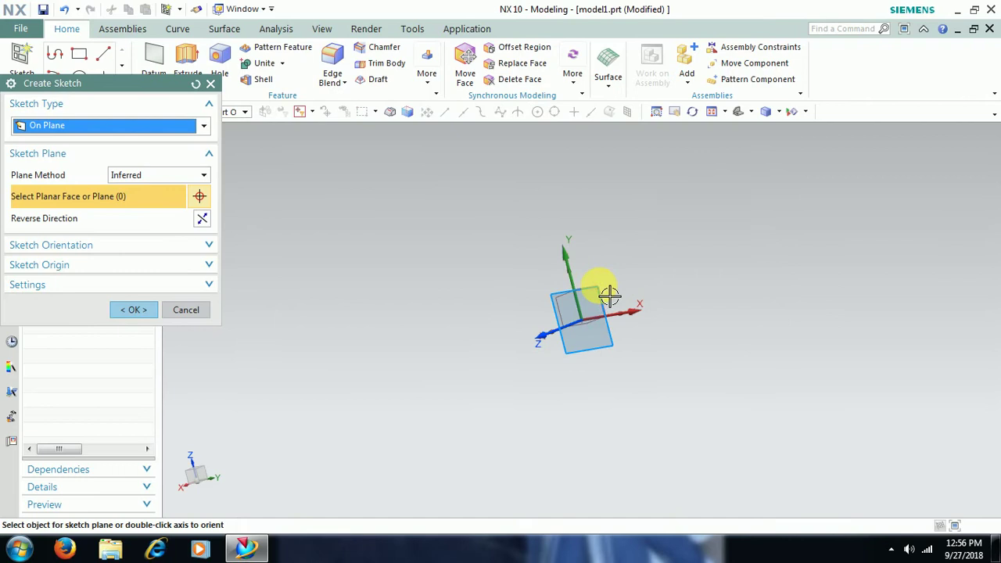
pyautogui.click(599, 288)
pyautogui.click(137, 310)
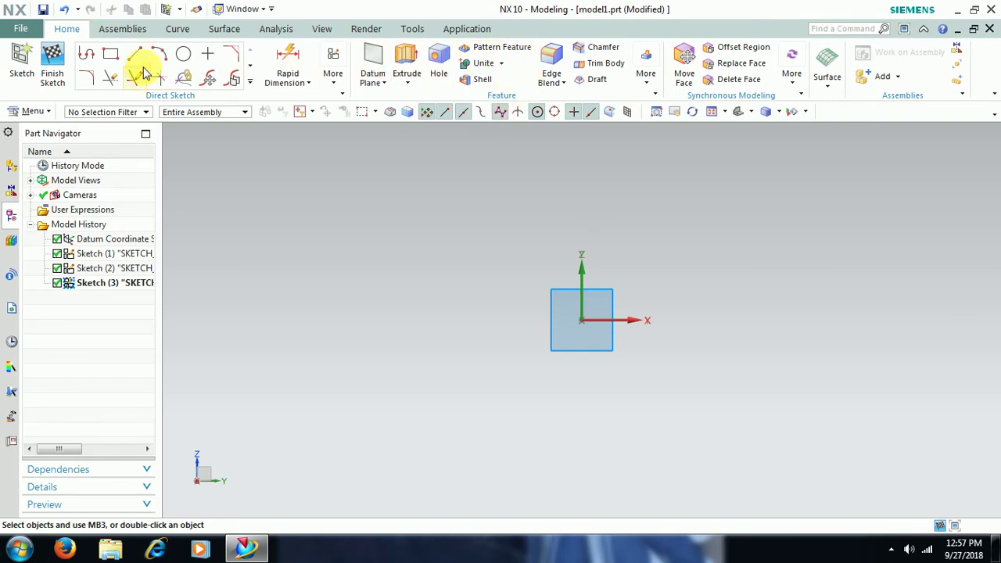
pyautogui.click(332, 78)
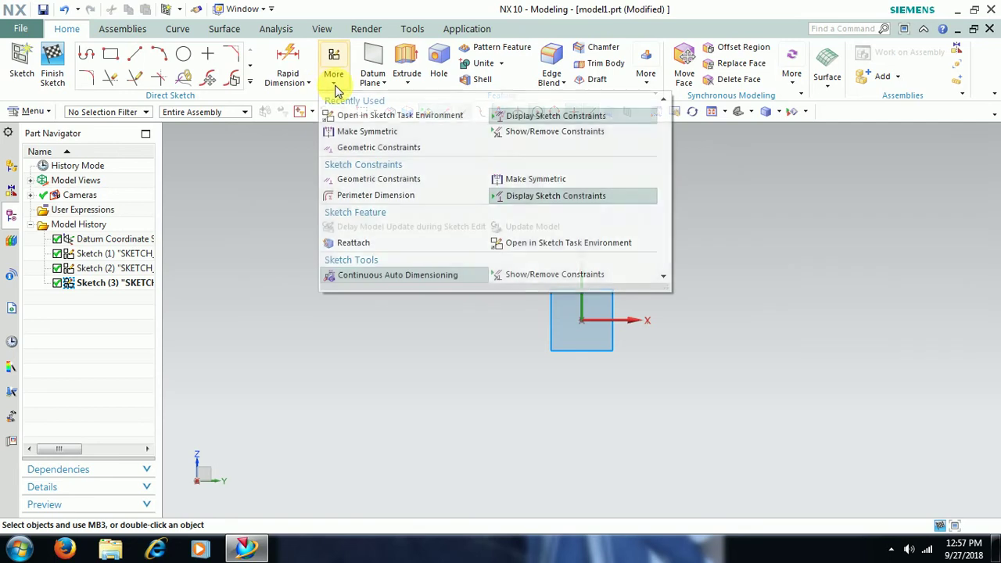
pyautogui.click(377, 117)
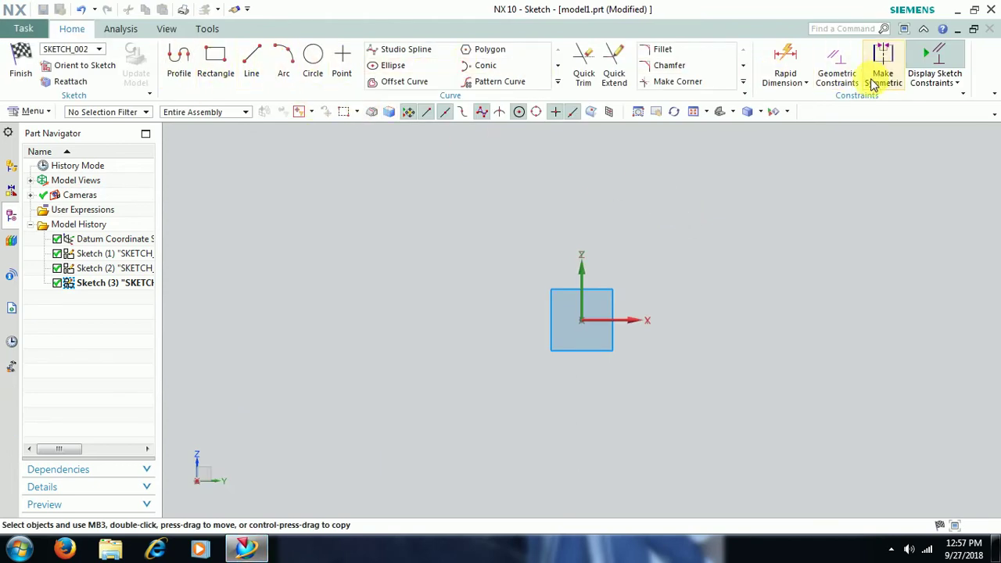
# Draw a closed six-sided Profile around the square with a stepped corner (102, 19, 23, 49)
pyautogui.click(179, 55)
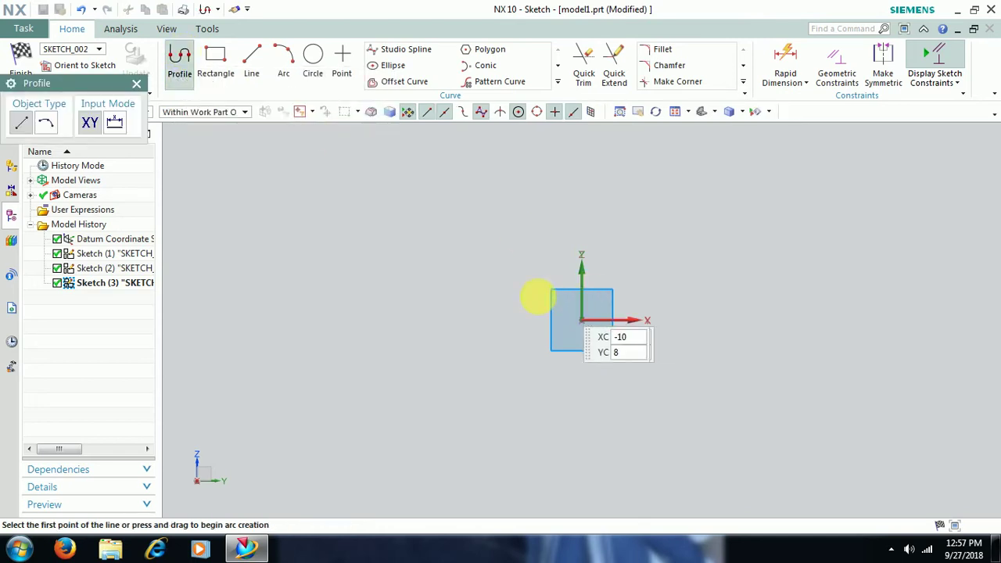
pyautogui.click(502, 236)
pyautogui.click(502, 389)
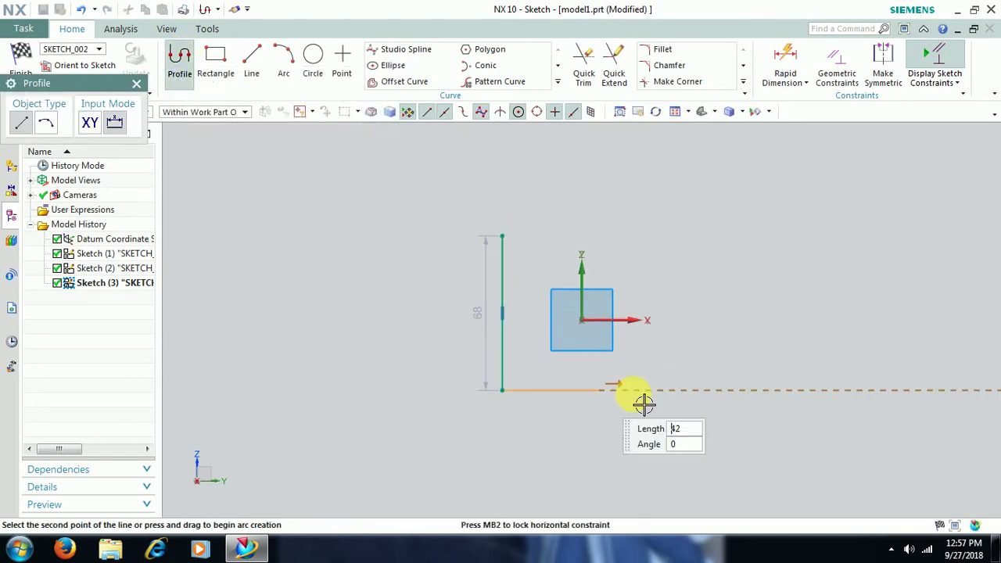
pyautogui.click(735, 390)
pyautogui.click(734, 346)
pyautogui.click(681, 346)
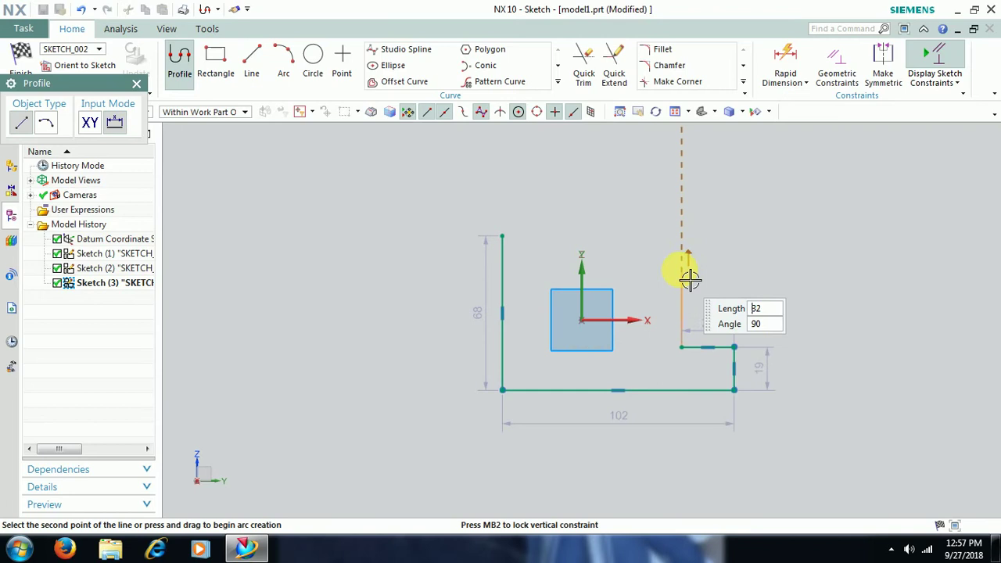
pyautogui.click(694, 236)
pyautogui.click(502, 235)
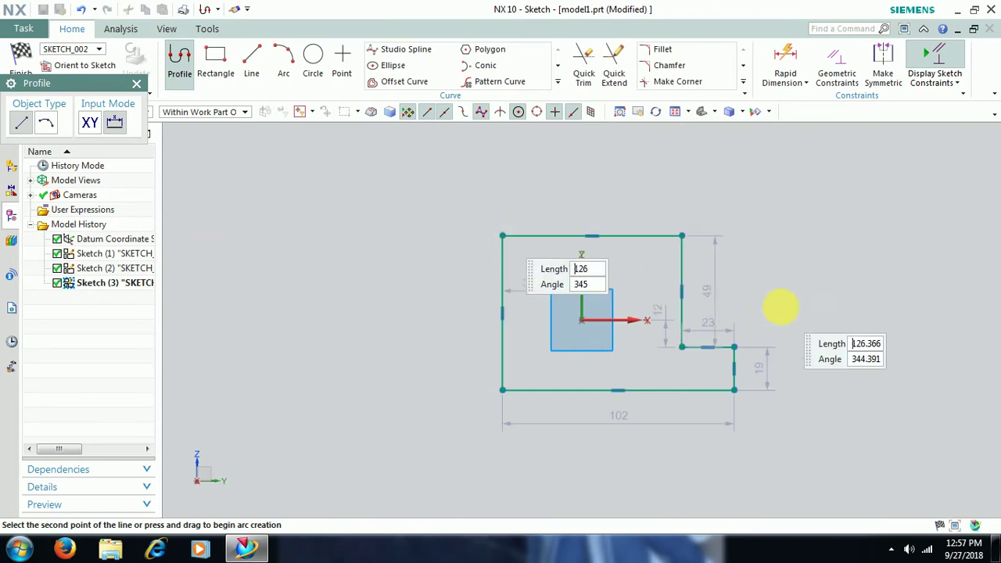
pyautogui.press('Escape')
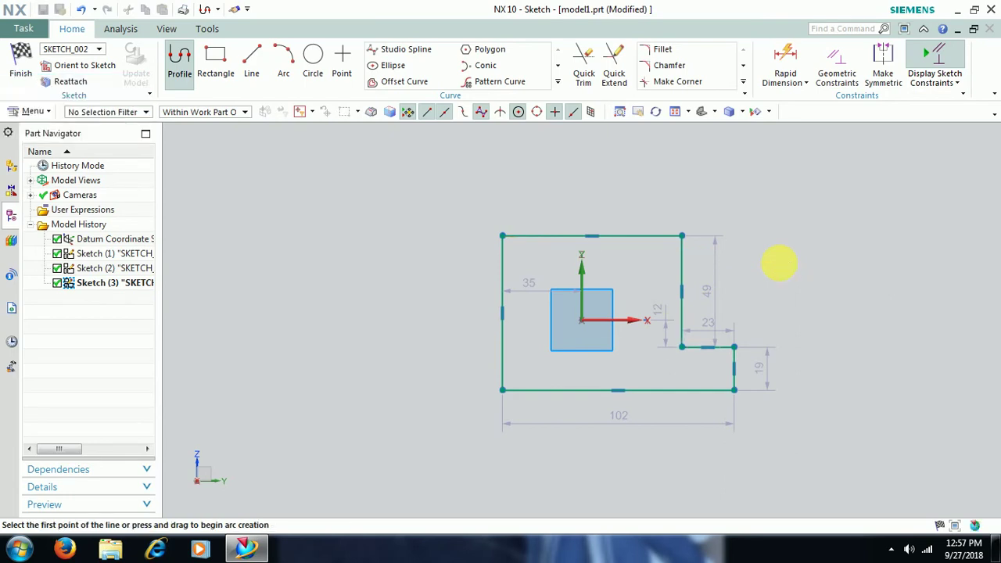
# Move the 35 dimension above the outline and the 49 dimension beside its right edge
pyautogui.press('Escape')
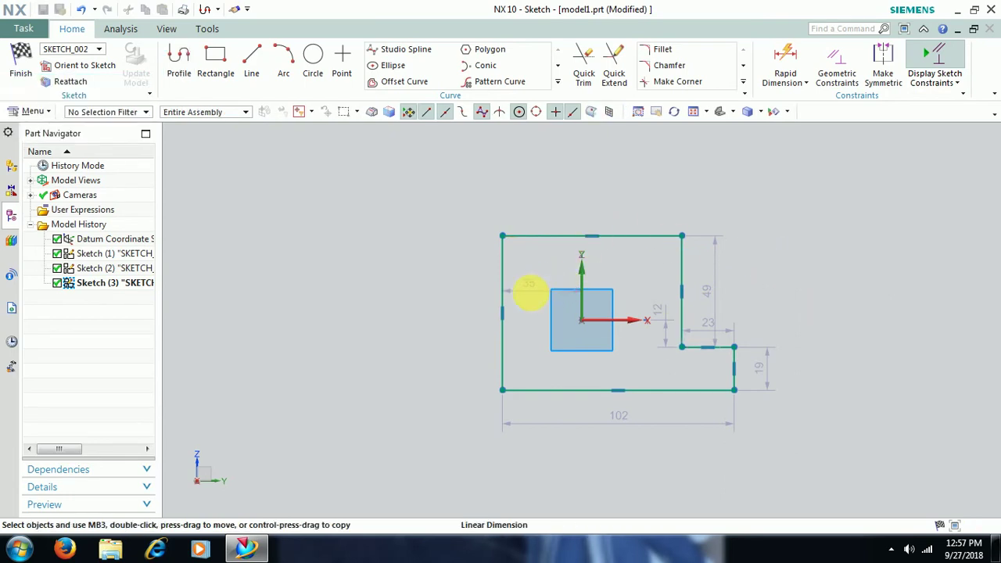
pyautogui.moveTo(529, 284); pyautogui.dragTo(543, 201)
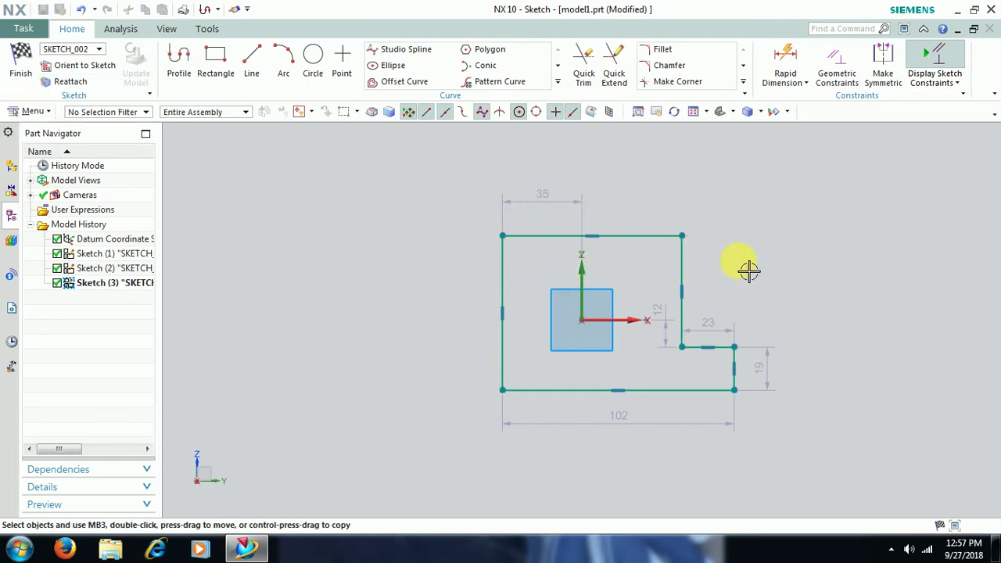
pyautogui.moveTo(727, 271); pyautogui.dragTo(791, 266)
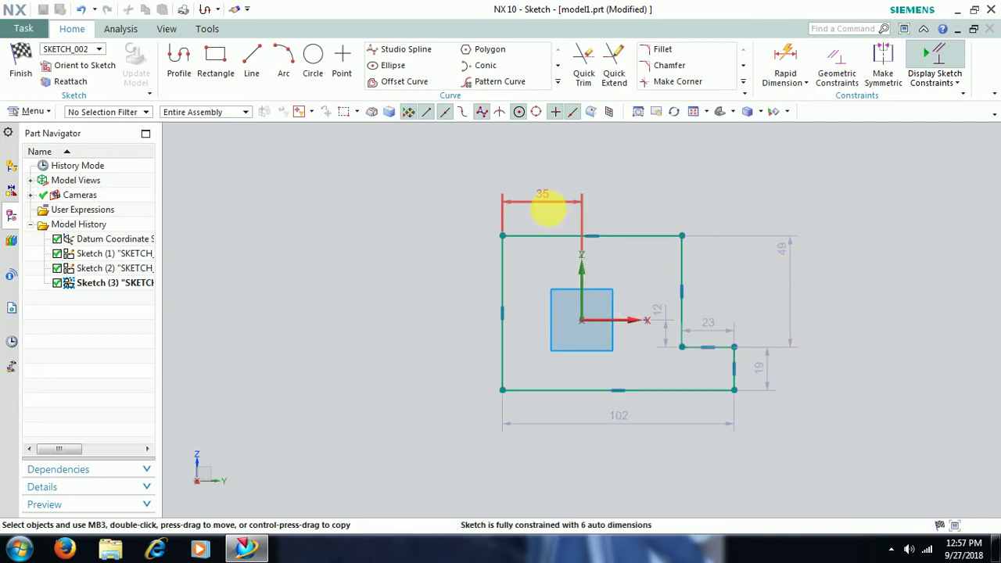
pyautogui.moveTo(547, 205); pyautogui.dragTo(557, 204)
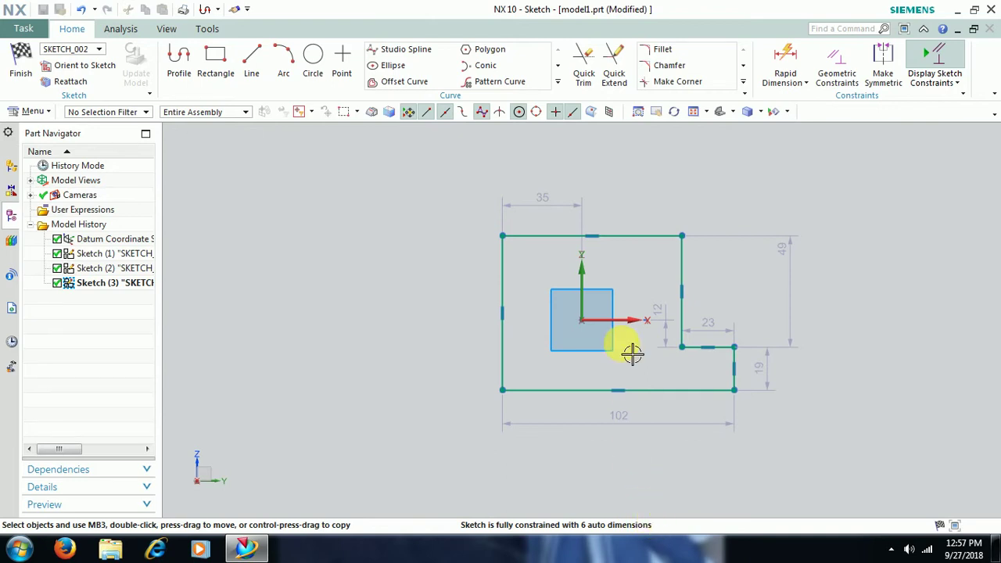
pyautogui.click(580, 247)
pyautogui.moveTo(581, 250)
pyautogui.mouseDown()
pyautogui.moveTo(588, 200)
pyautogui.moveTo(558, 197)
pyautogui.mouseUp()
# Drag the outline's left edge outward until the width reads 138,5
pyautogui.moveTo(517, 283); pyautogui.dragTo(444, 280)
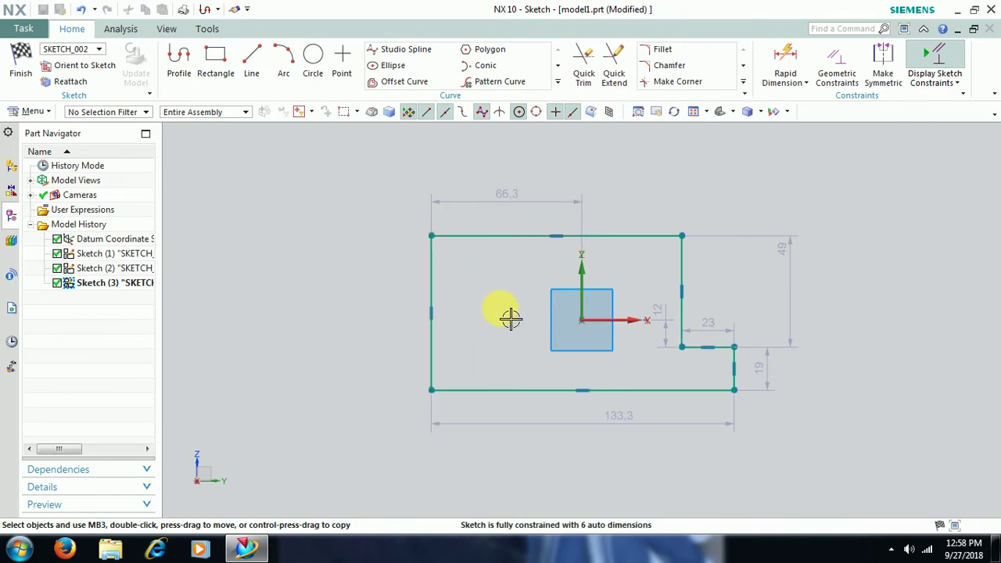
pyautogui.moveTo(430, 290); pyautogui.dragTo(478, 295)
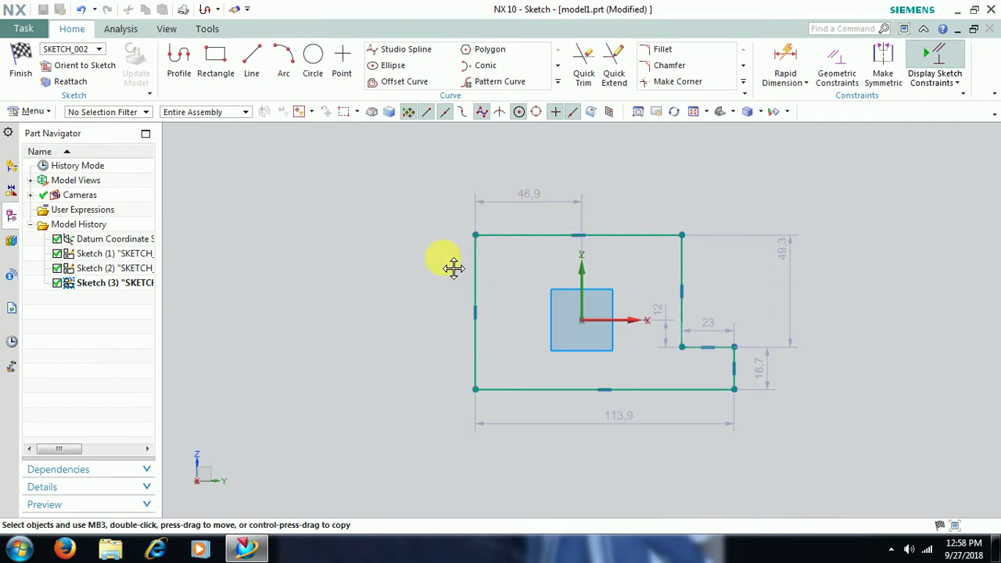
pyautogui.moveTo(474, 270); pyautogui.dragTo(420, 270)
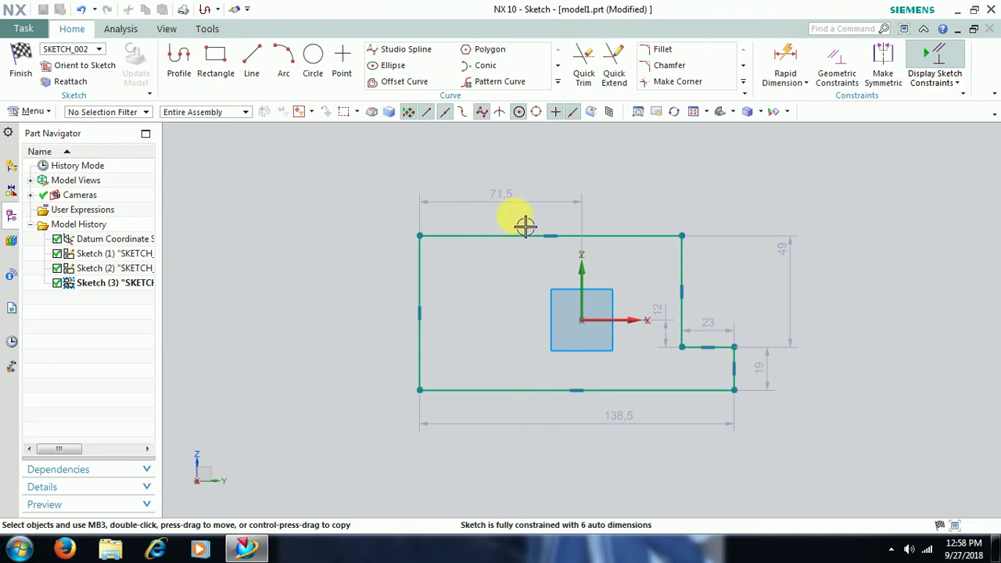
# Add driving dimension p0 = 70 from the left edge to the Y axis, then drag the edge down
pyautogui.click(784, 63)
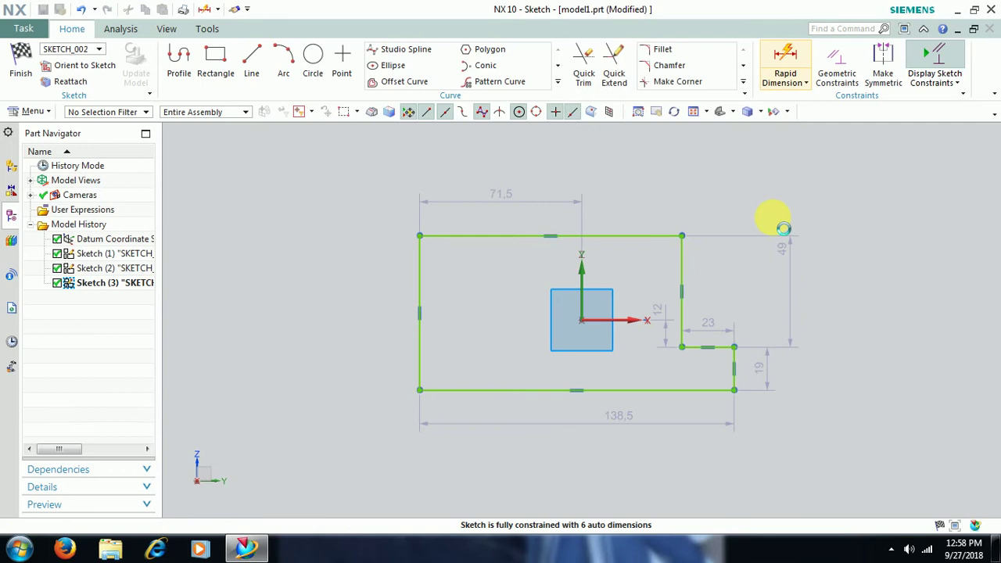
pyautogui.click(422, 293)
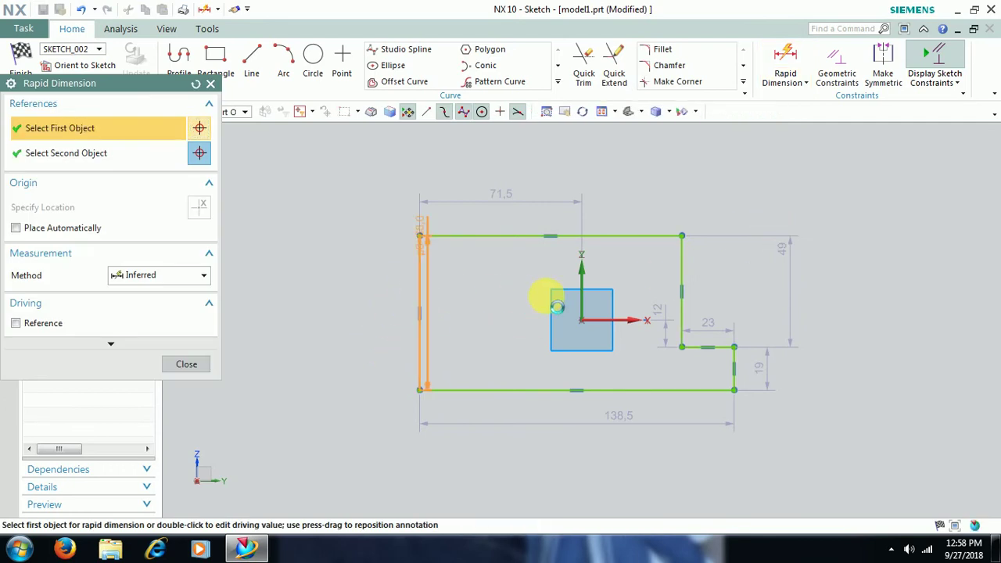
pyautogui.click(579, 288)
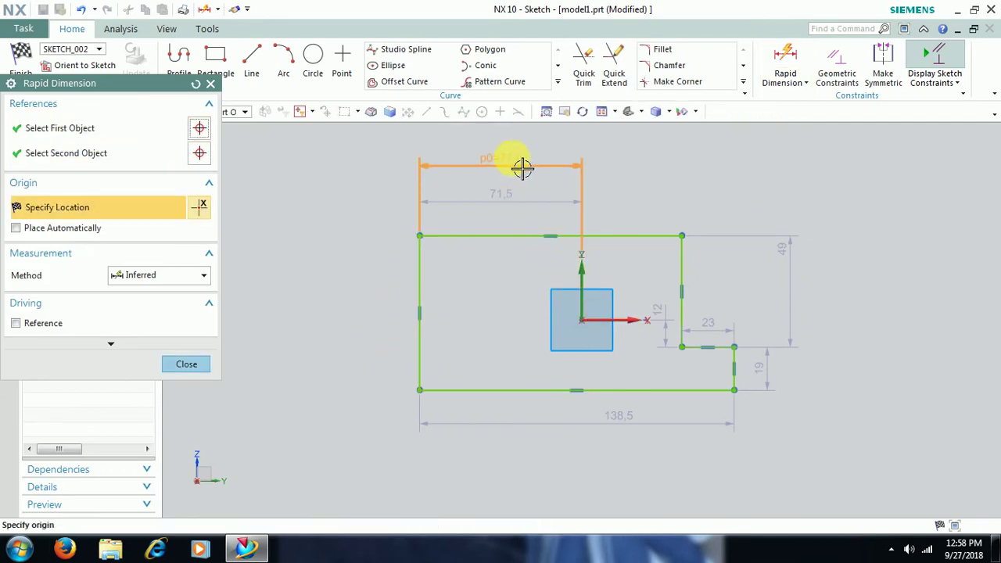
pyautogui.click(516, 168)
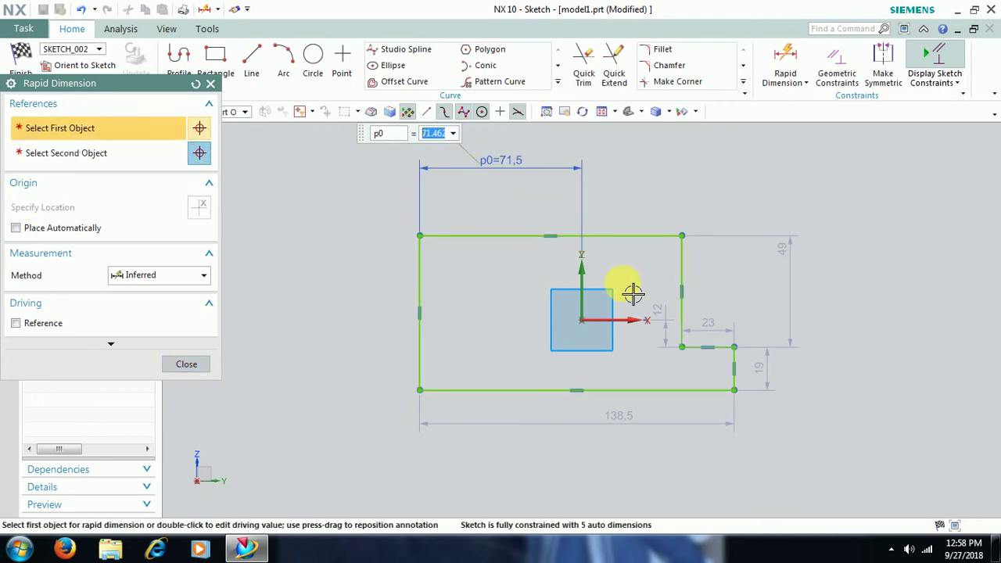
pyautogui.press('Return')
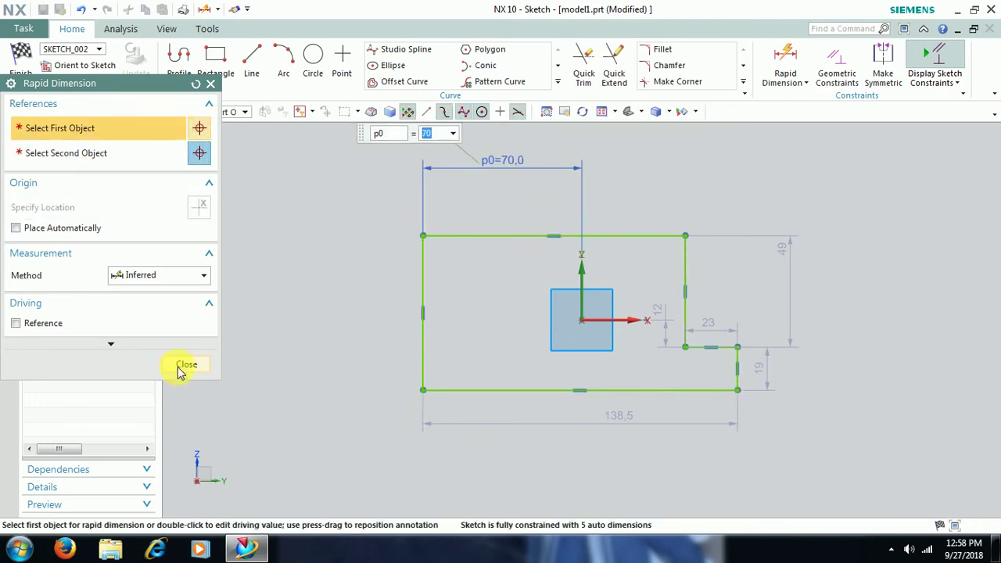
pyautogui.click(186, 364)
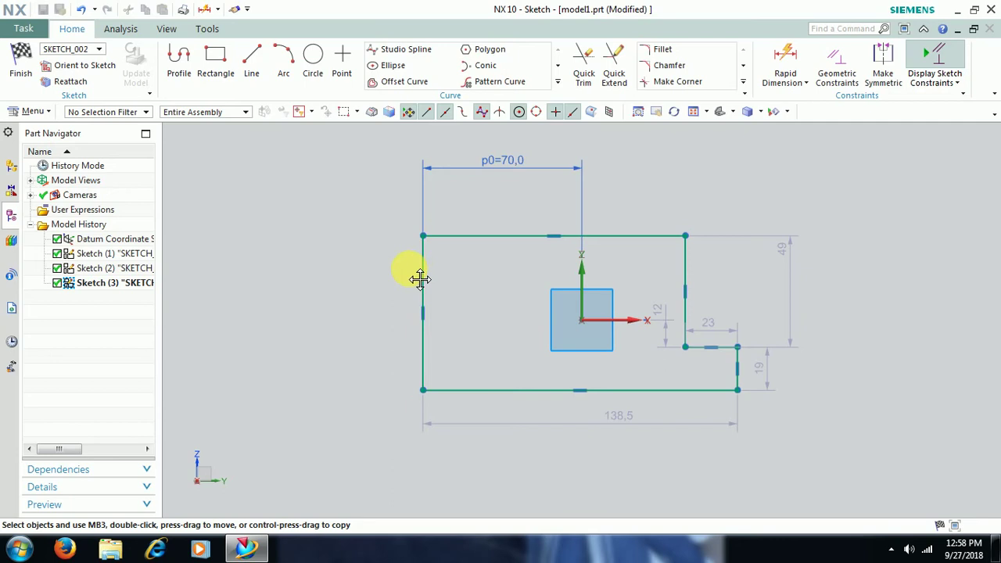
pyautogui.moveTo(420, 279); pyautogui.dragTo(464, 303)
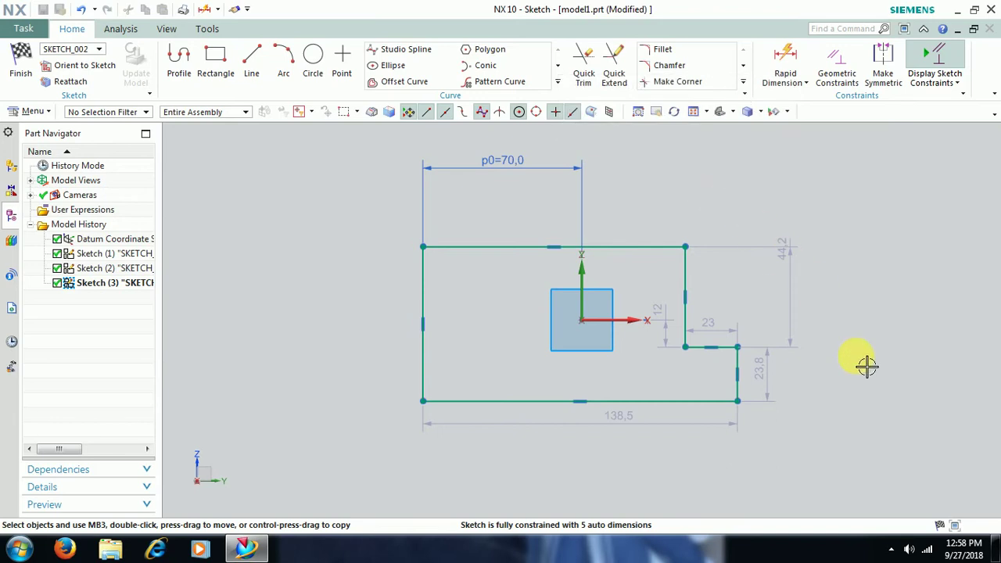
# Make the 138,5 width driving dimension p1 = 150 and move it lower below the profile
pyautogui.doubleClick(606, 422)
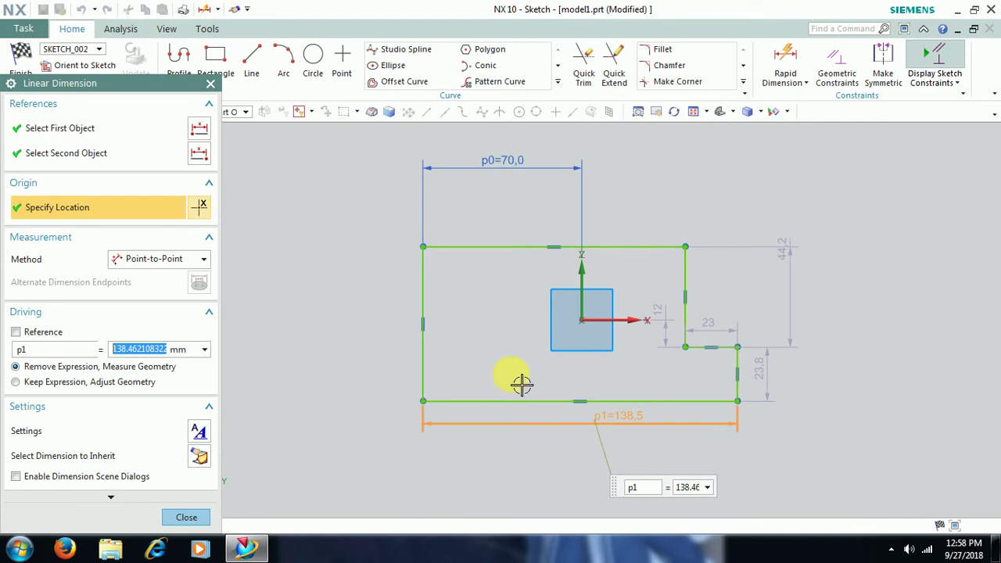
pyautogui.write('150')
pyautogui.press('Return')
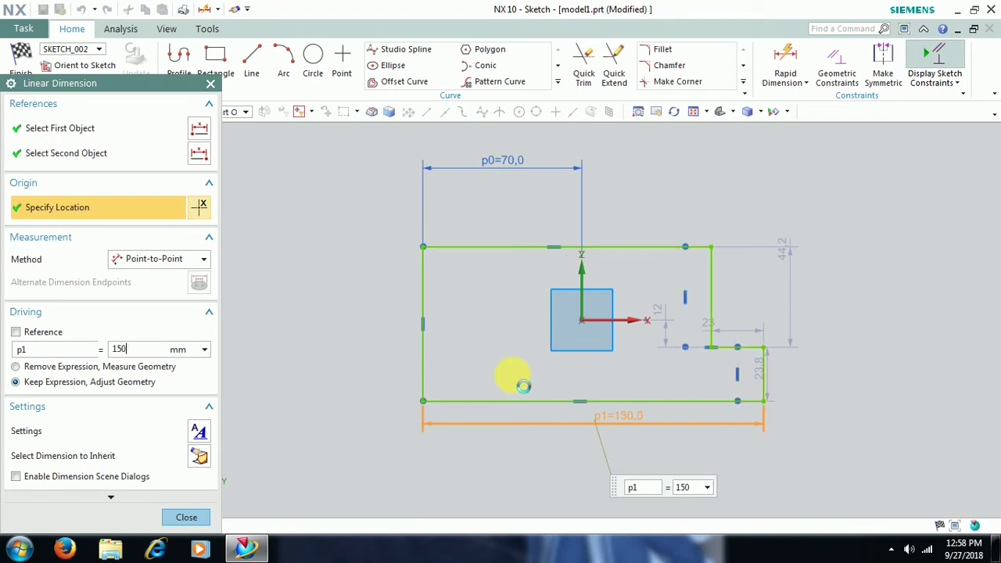
pyautogui.click(186, 516)
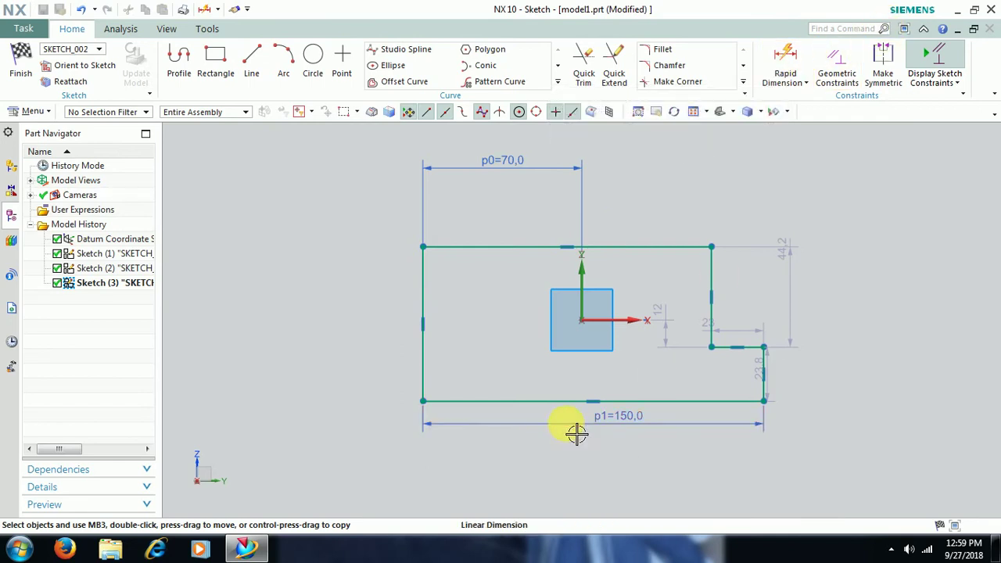
pyautogui.moveTo(576, 434); pyautogui.dragTo(576, 449)
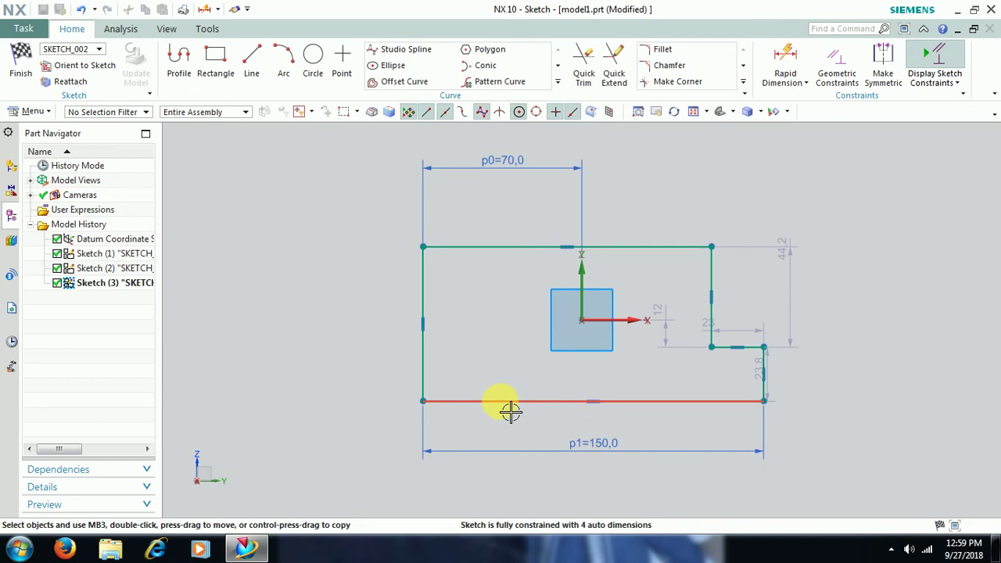
pyautogui.doubleClick(597, 442)
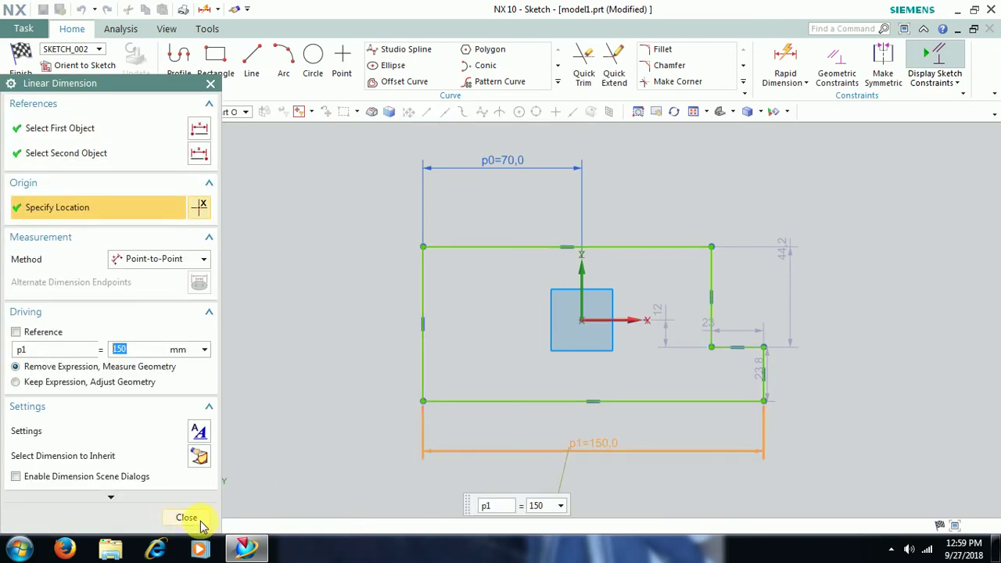
pyautogui.click(186, 516)
pyautogui.click(852, 333)
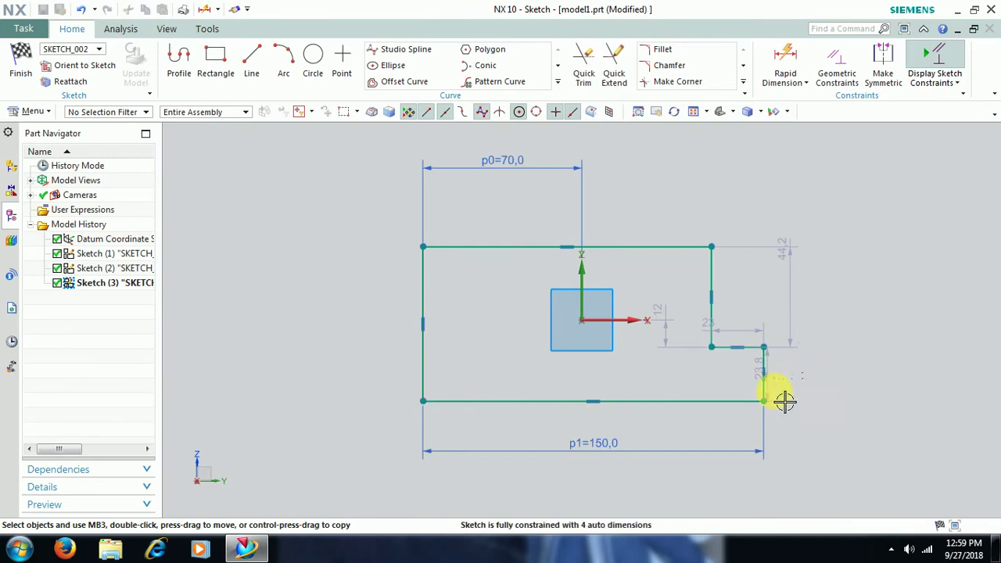
# Edit the 44,2 right height to driving dimension p2 = 45
pyautogui.rightClick(798, 277)
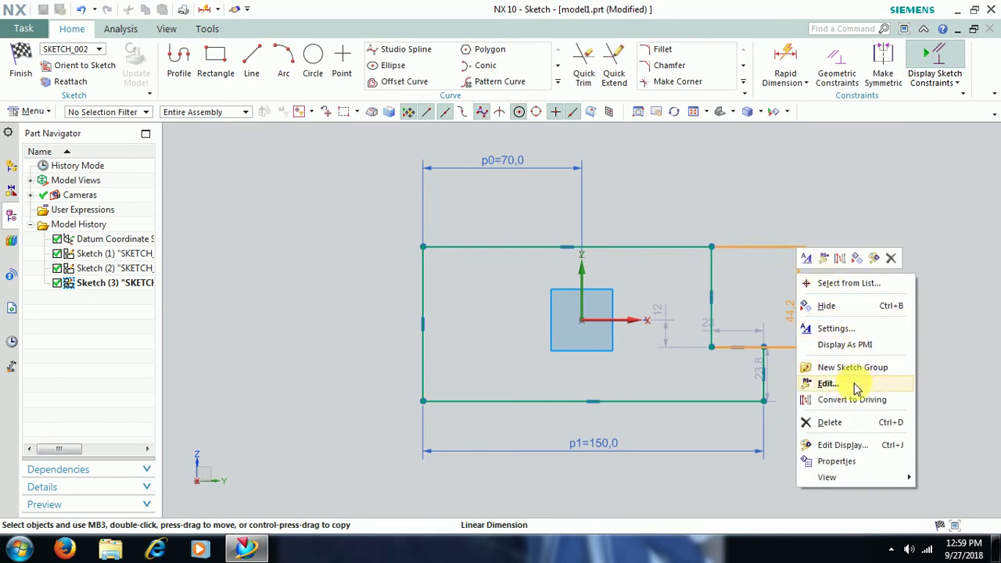
pyautogui.click(829, 383)
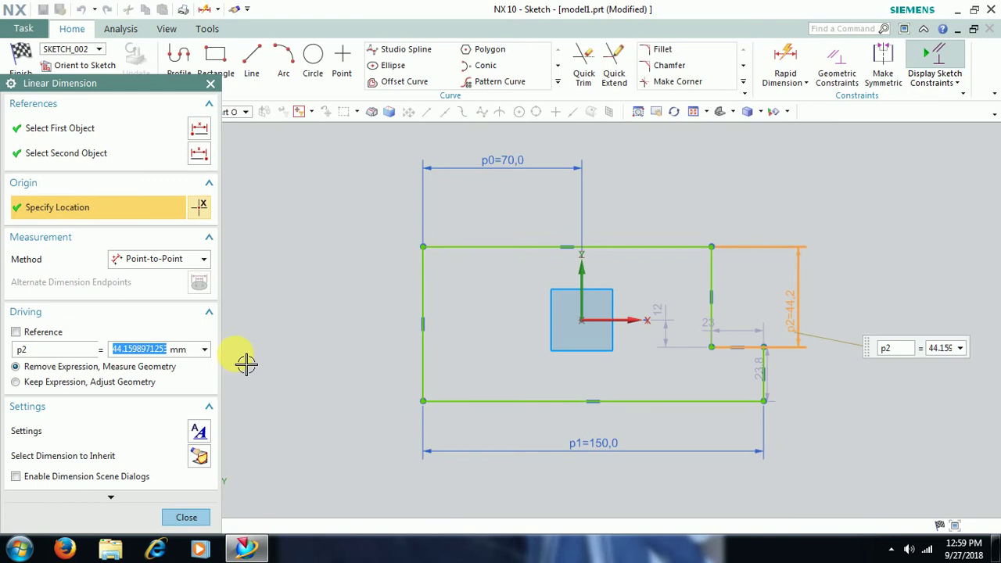
pyautogui.write('45')
pyautogui.press('Return')
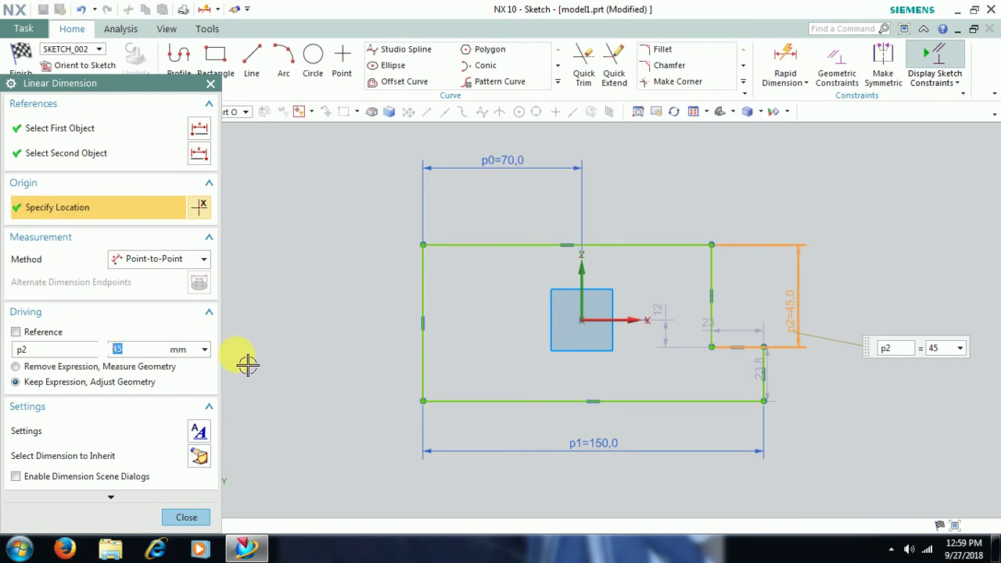
pyautogui.click(188, 517)
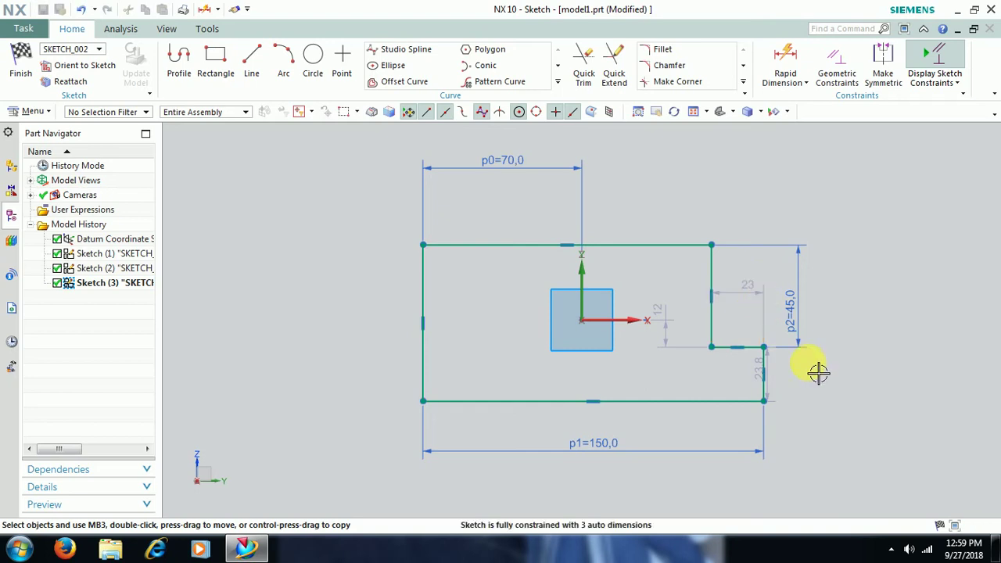
# Convert the 12 offset to driving dimension p3 and move the 23,8 dimension right
pyautogui.click(738, 293)
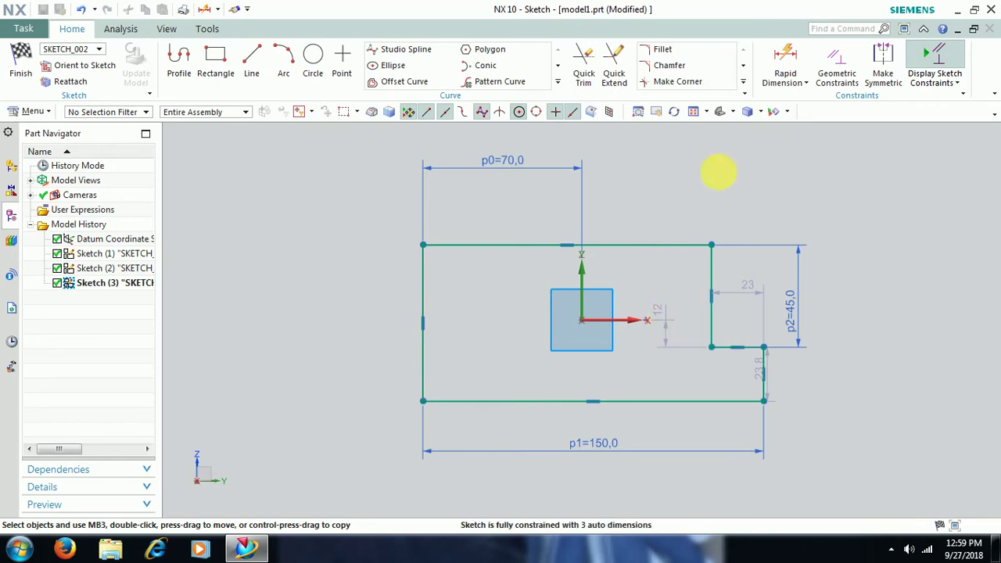
pyautogui.click(677, 313)
pyautogui.rightClick(677, 312)
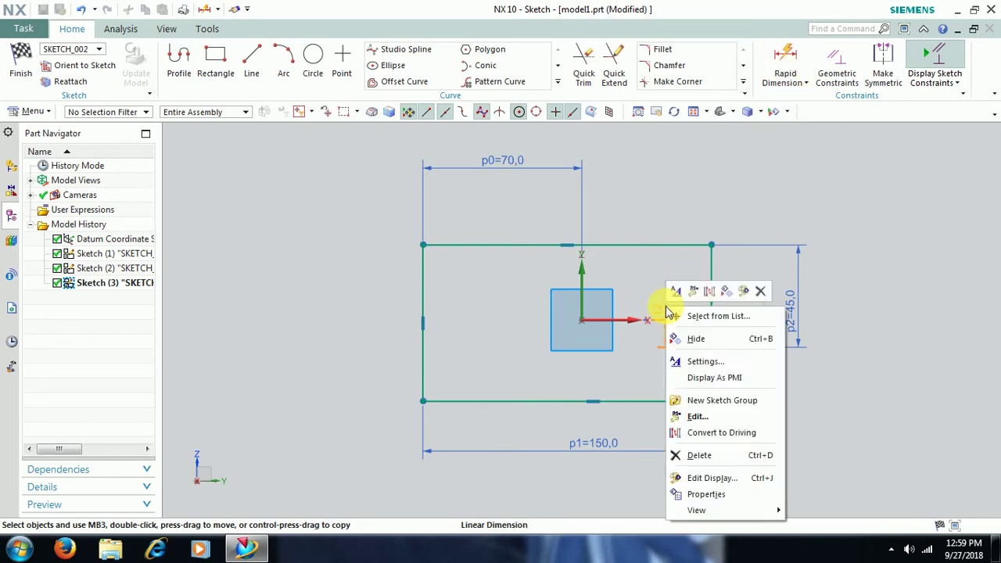
pyautogui.click(720, 440)
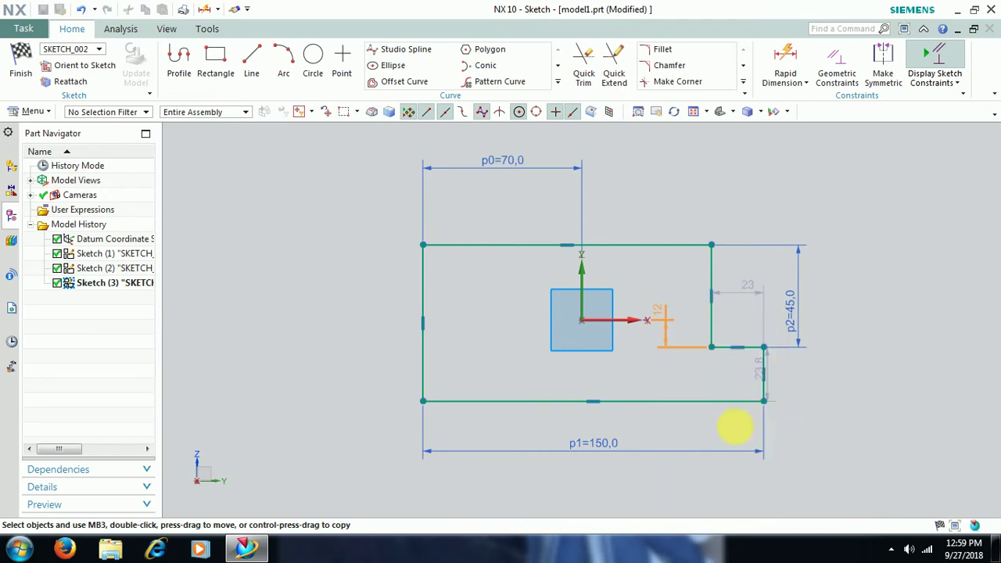
pyautogui.rightClick(866, 386)
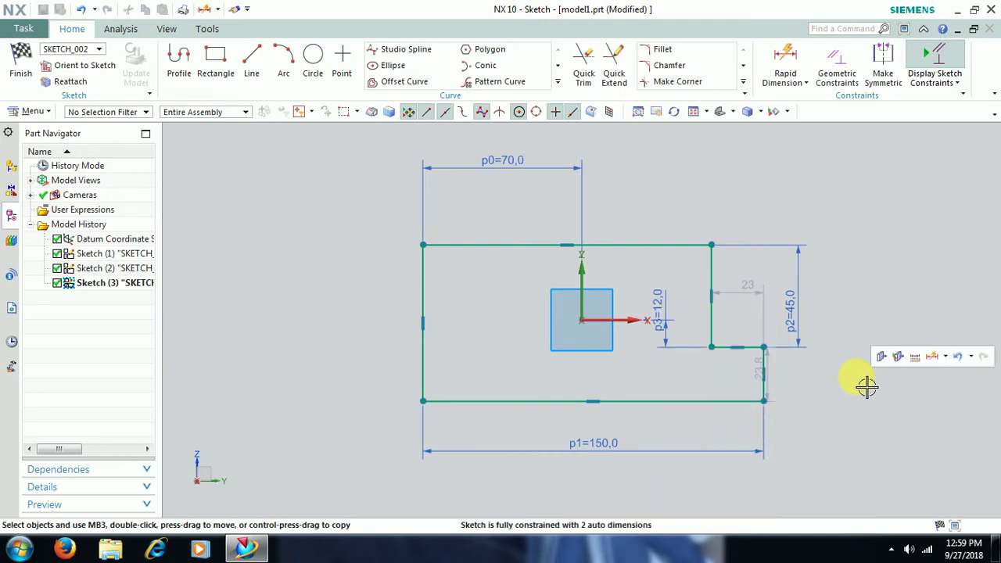
pyautogui.moveTo(760, 375); pyautogui.dragTo(796, 391)
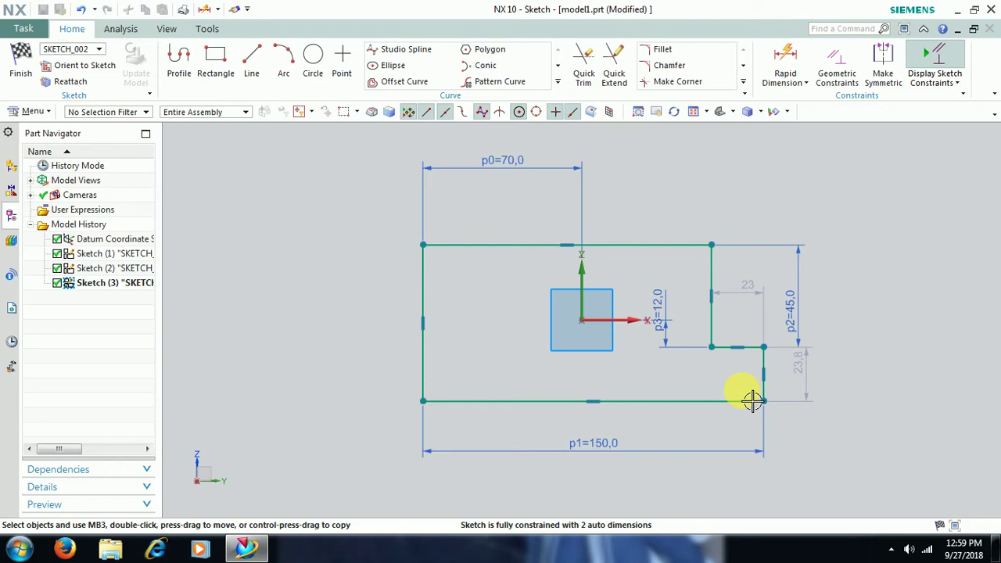
pyautogui.moveTo(752, 400); pyautogui.dragTo(813, 275)
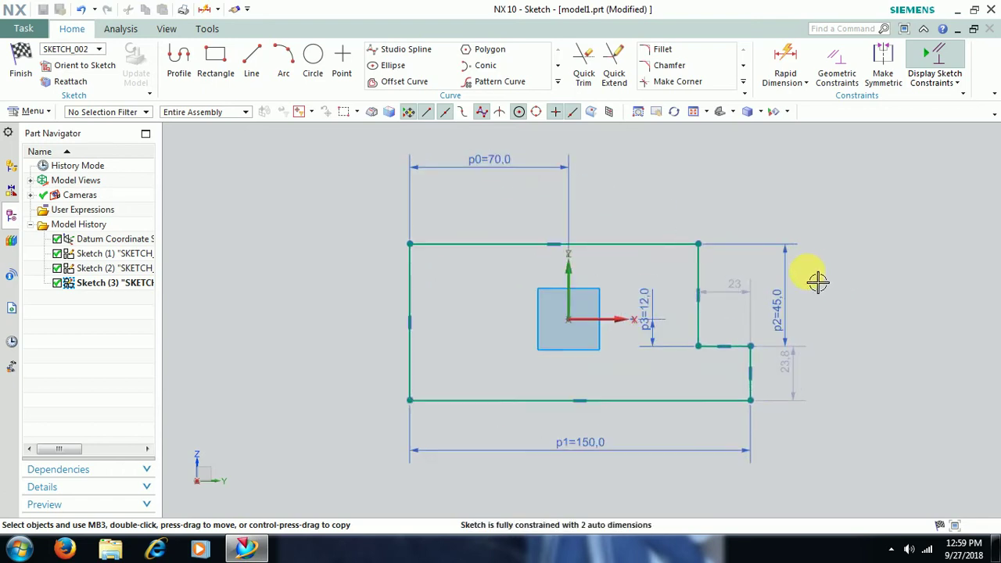
# Set both notch dimensions, p4 (23) and p5 (23,8), to 20
pyautogui.doubleClick(737, 288)
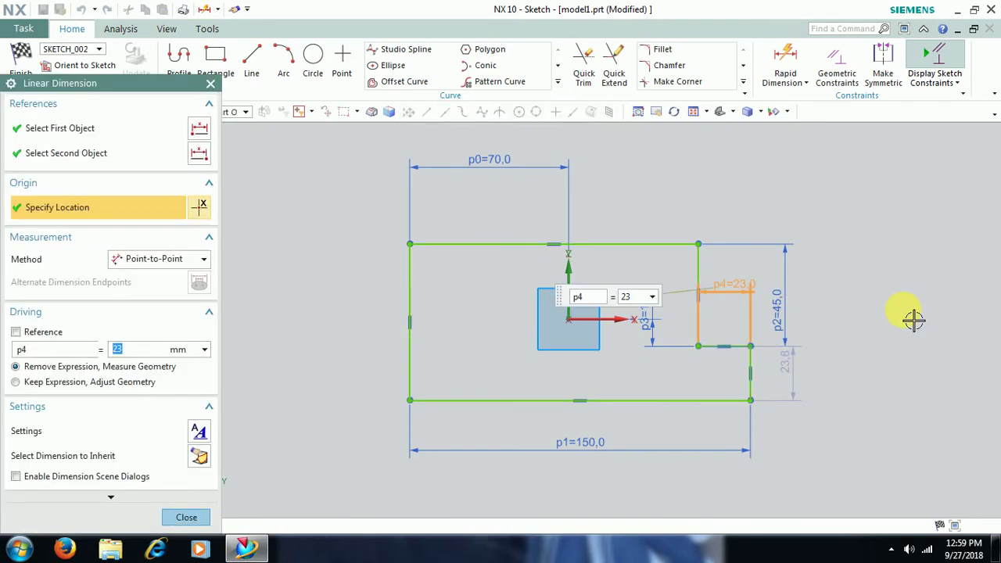
pyautogui.write('20')
pyautogui.press('Return')
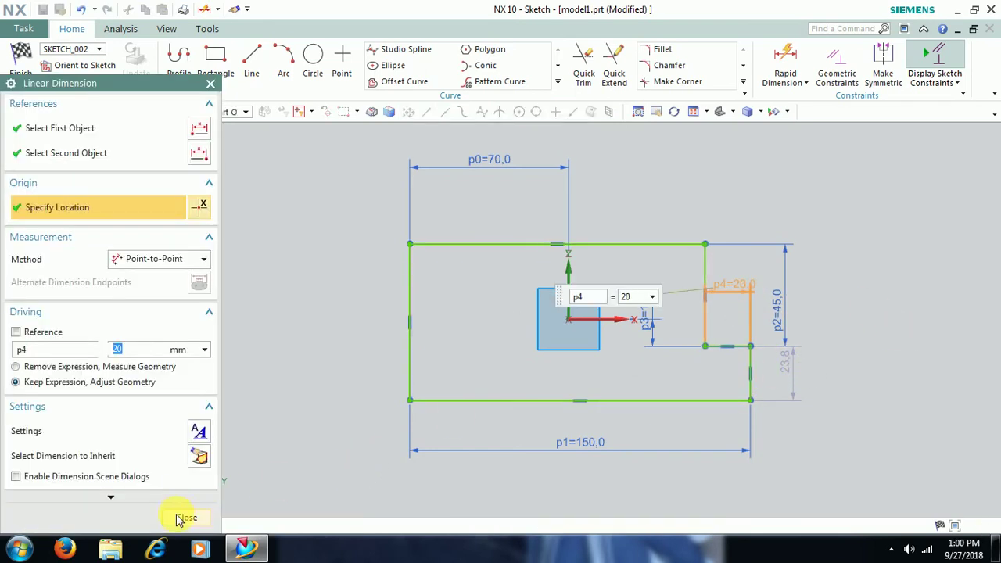
pyautogui.rightClick(791, 385)
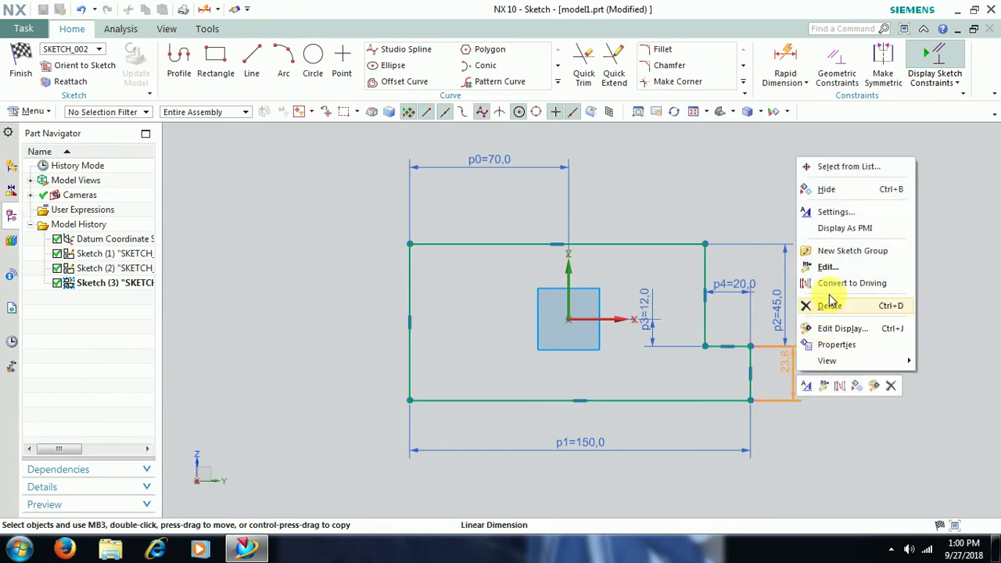
pyautogui.click(829, 267)
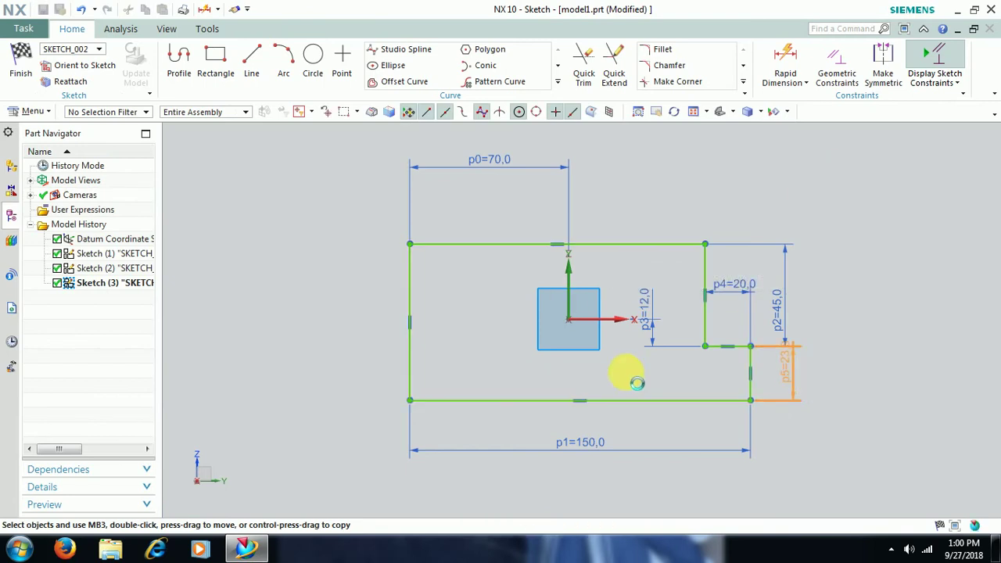
pyautogui.write('20')
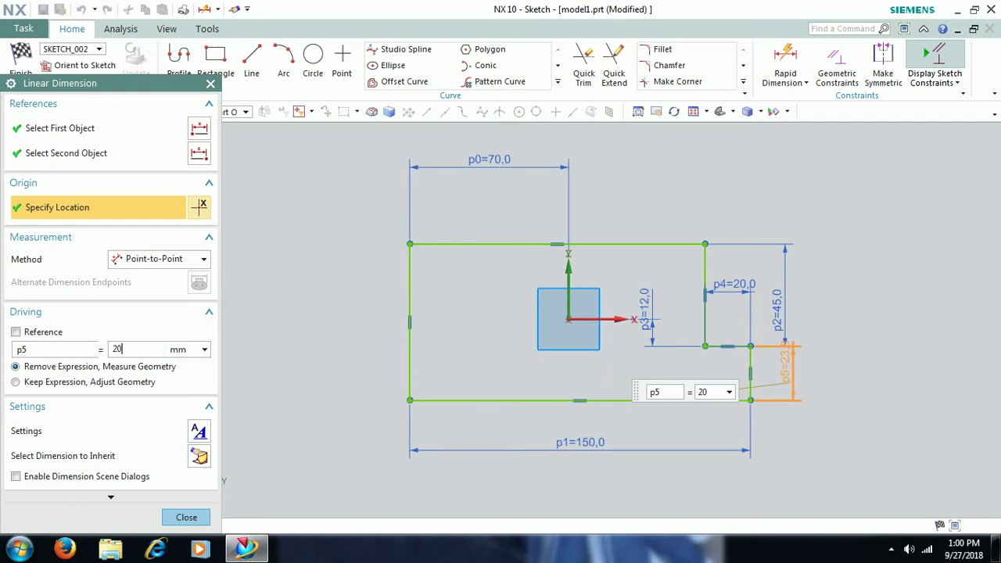
pyautogui.press('Return')
pyautogui.click(184, 519)
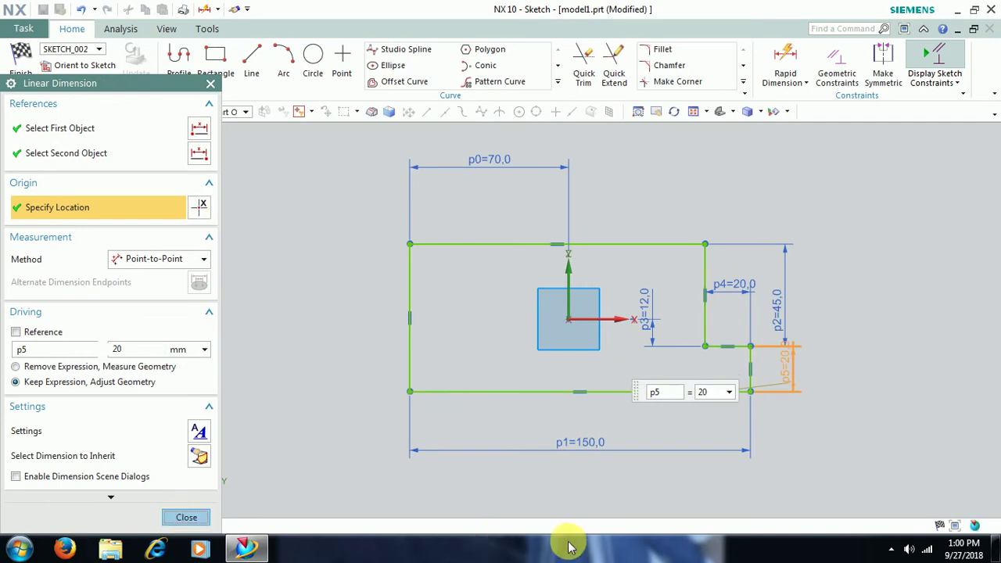
pyautogui.rightClick(507, 342)
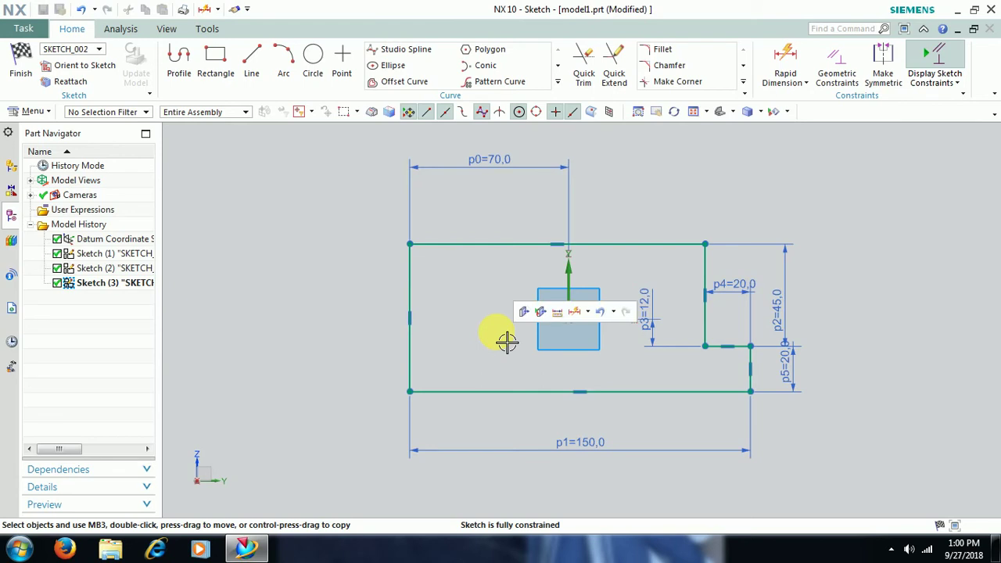
pyautogui.scroll(-1, 652, 325)
pyautogui.scroll(1, 677, 328)
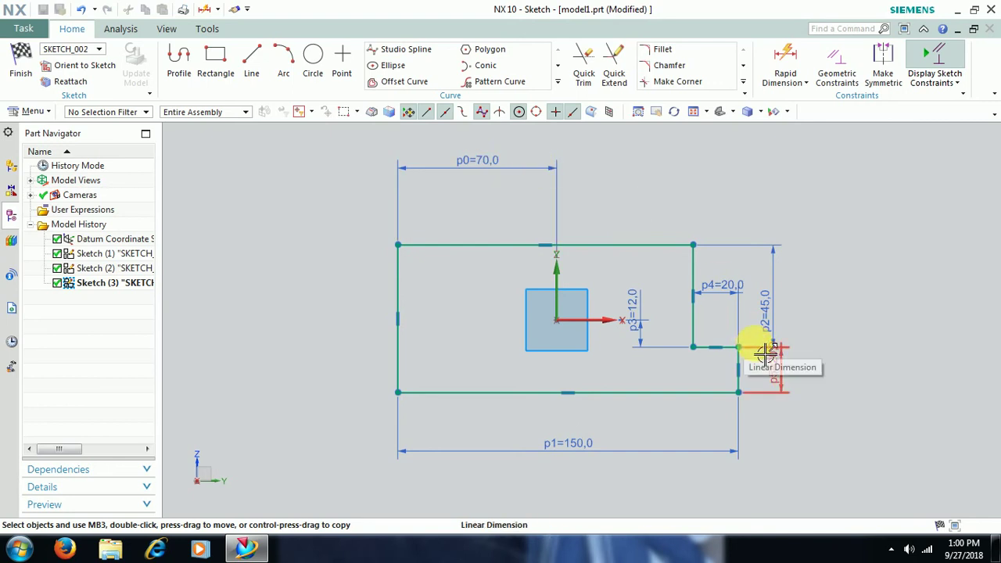
pyautogui.rightClick(528, 166)
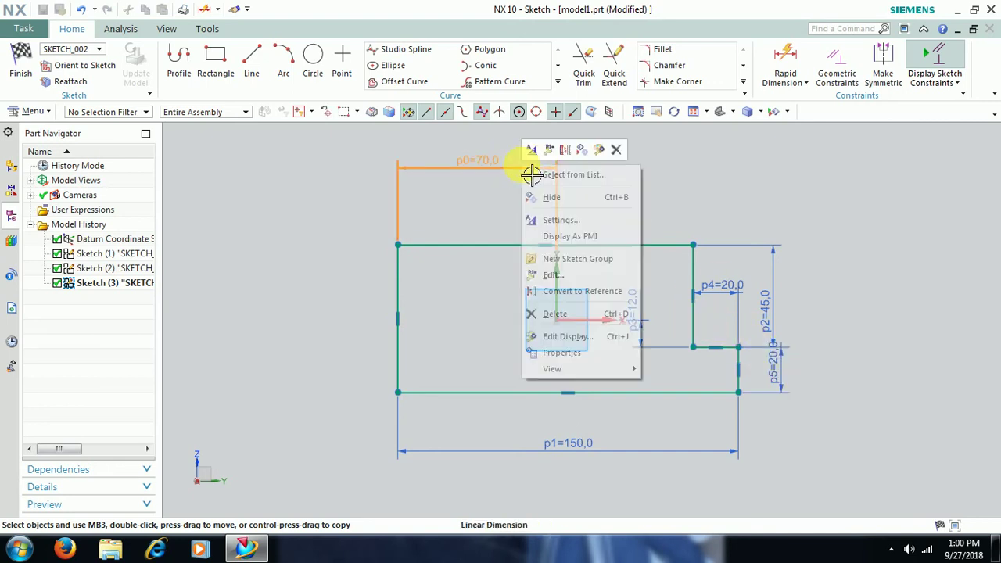
pyautogui.click(570, 201)
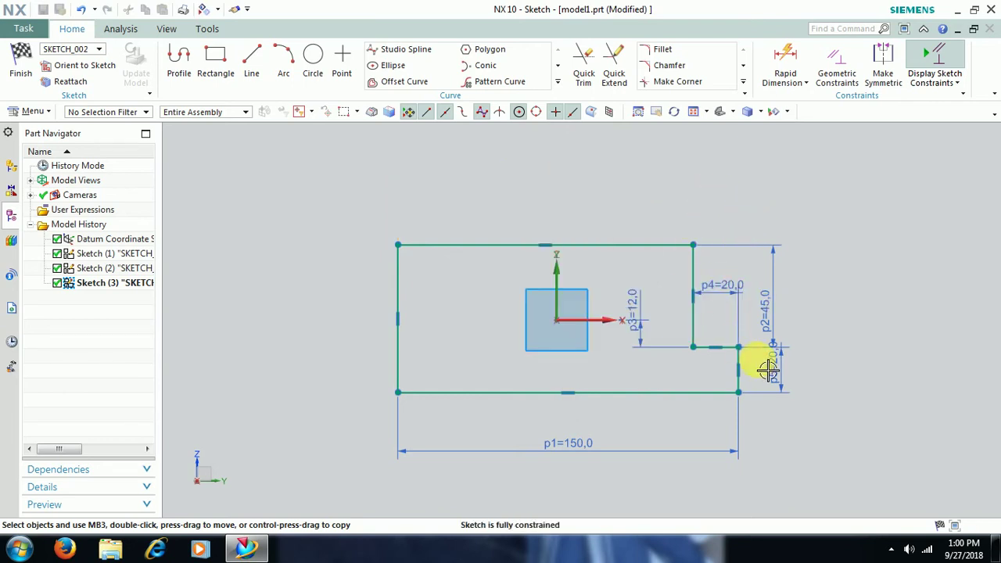
pyautogui.rightClick(751, 195)
pyautogui.hotkey('ctrl', 'z')
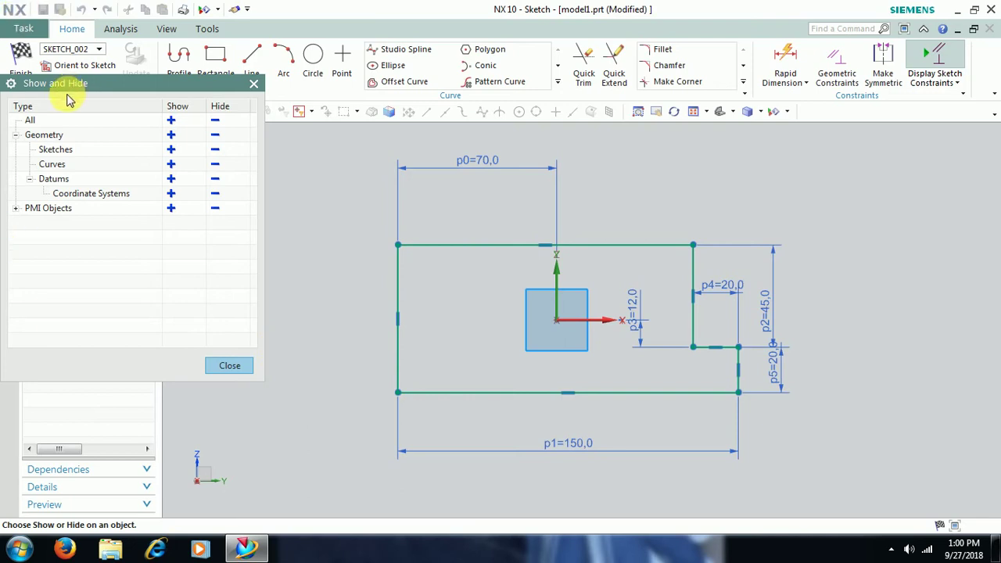
# Hide all sketch dimensions using the Show and Hide list
pyautogui.click(15, 210)
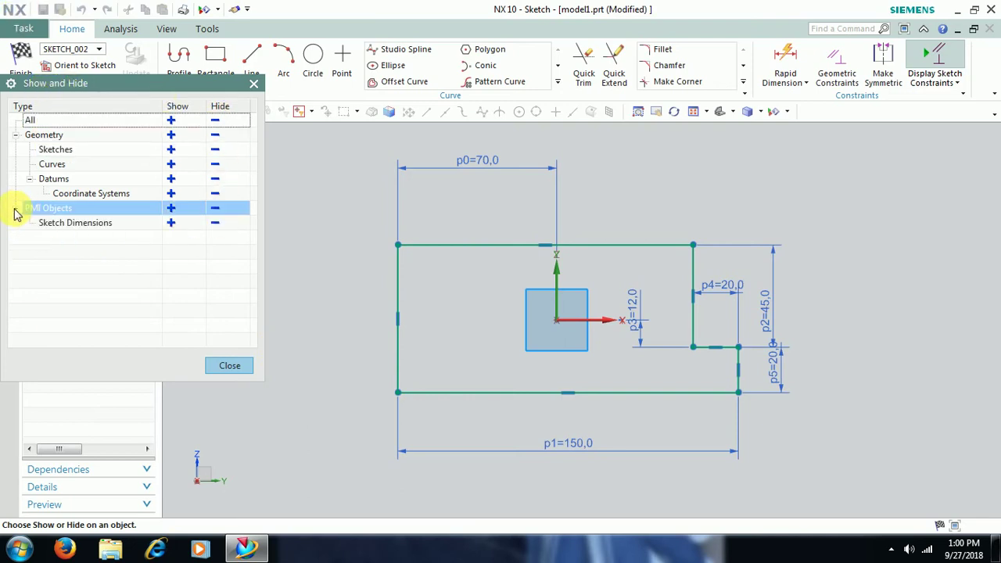
pyautogui.click(215, 225)
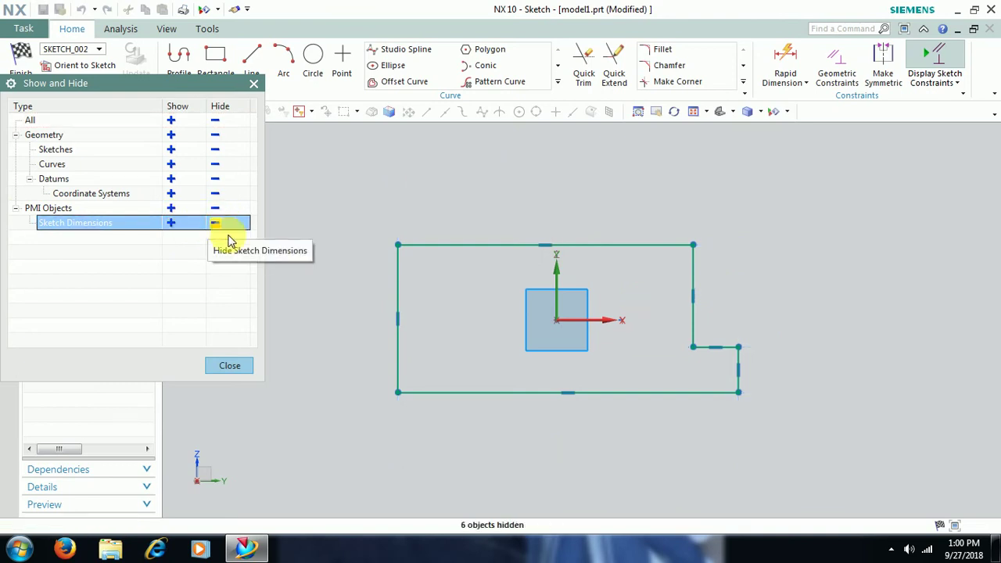
pyautogui.click(233, 366)
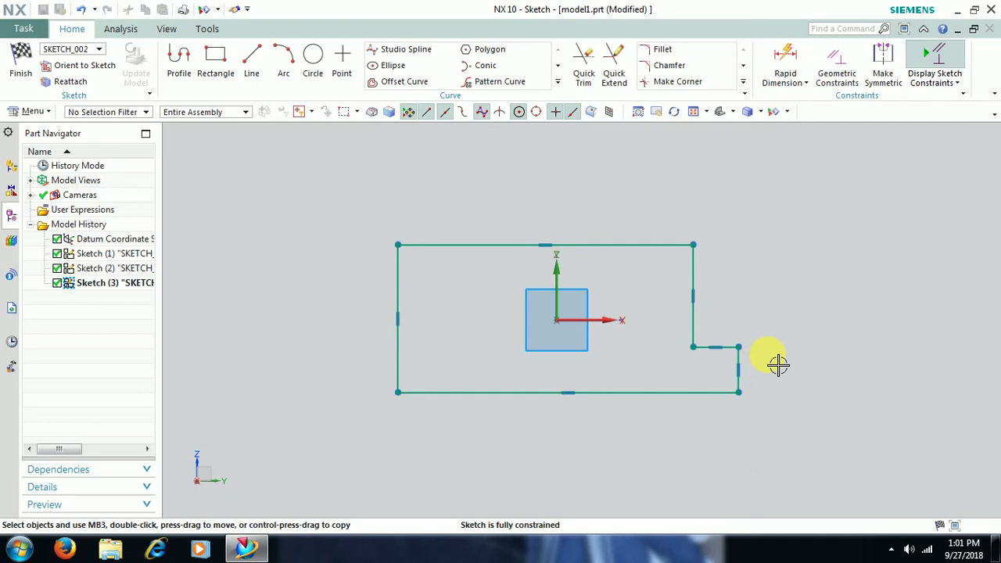
# Show all six sketch dimensions again through Show and Hide (Ctrl+W)
pyautogui.hotkey('ctrl', 'w')
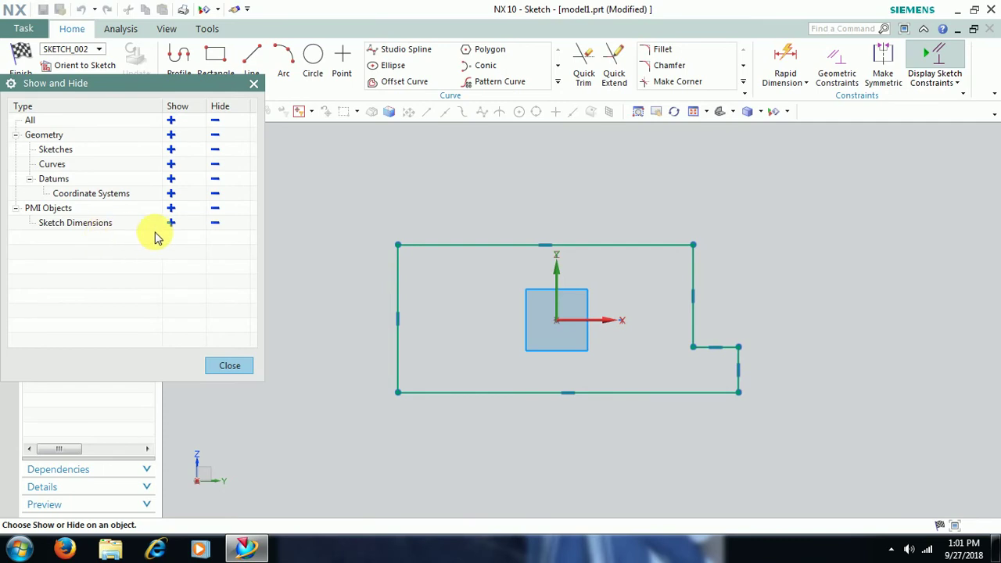
pyautogui.click(171, 224)
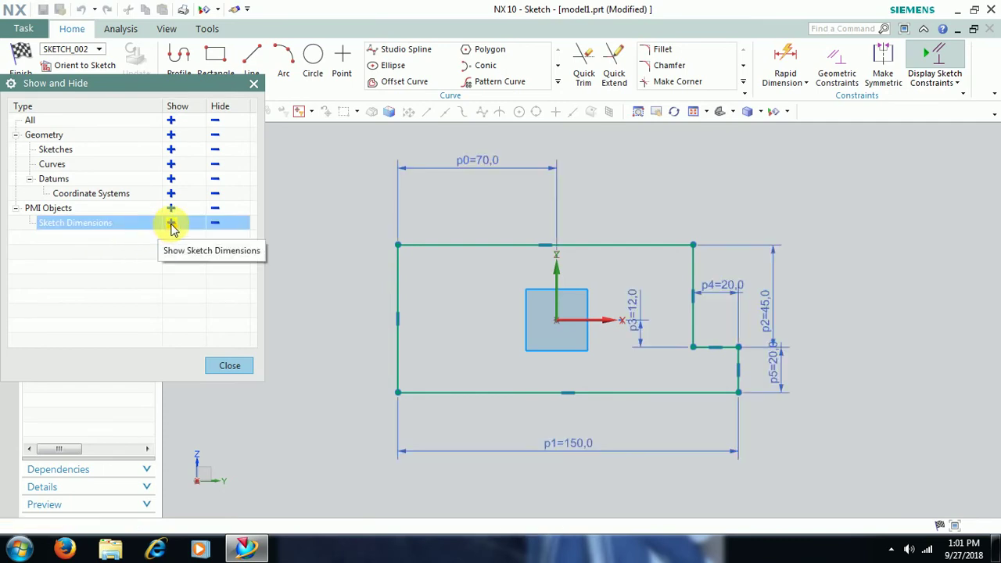
pyautogui.click(229, 366)
pyautogui.rightClick(253, 316)
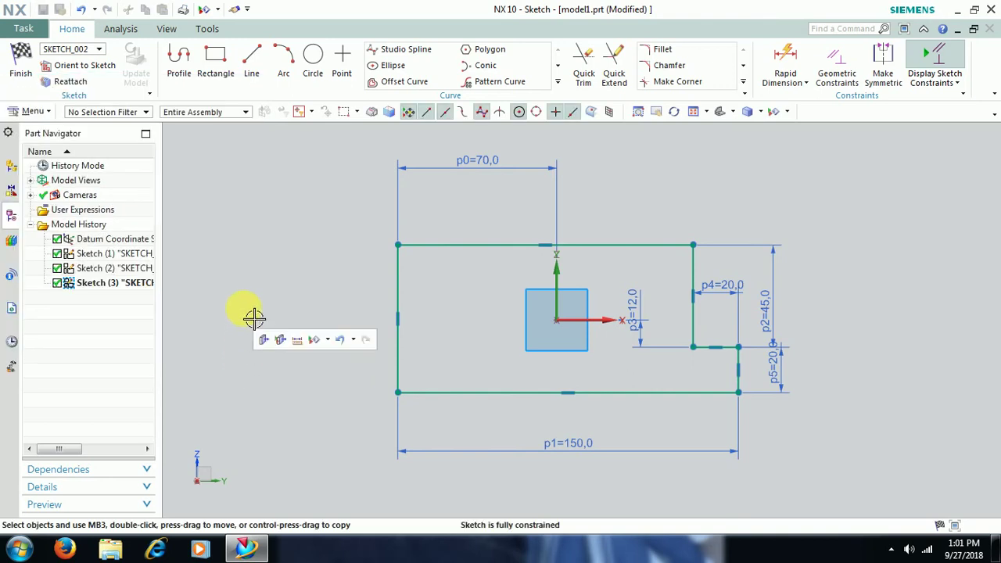
pyautogui.hotkey('ctrl', 'w')
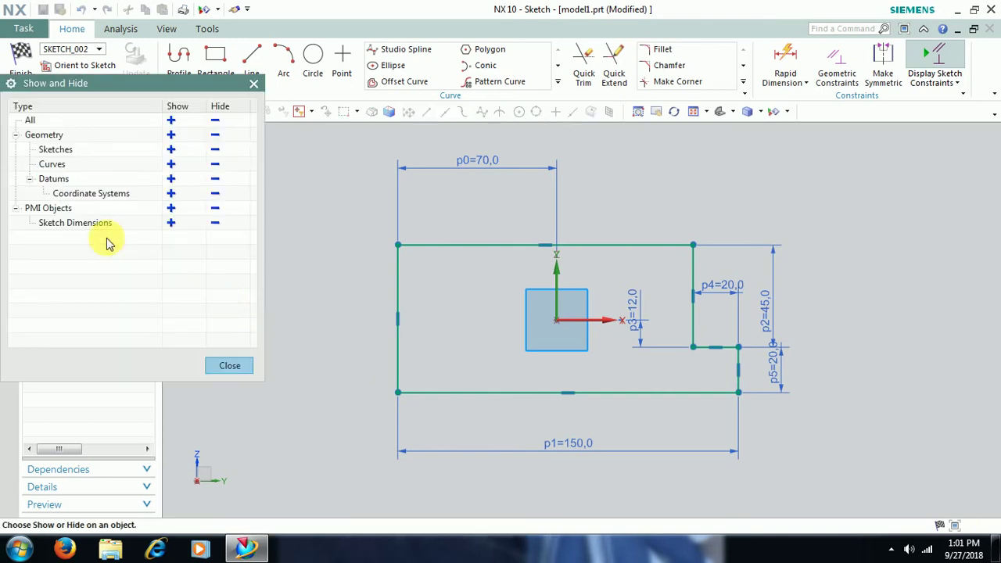
pyautogui.click(253, 84)
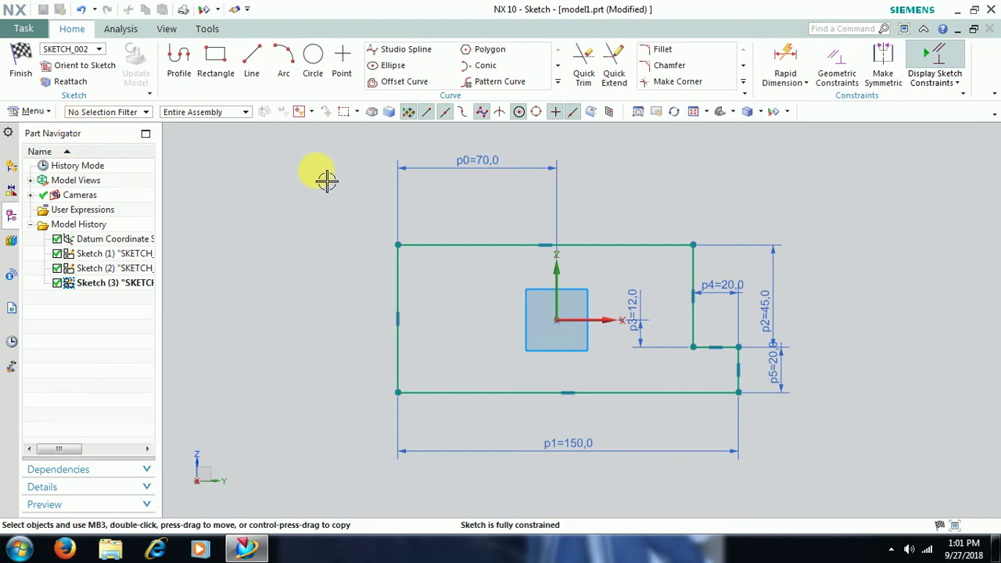
# Filter selection to Dimension, box-select all six dimensions and hide them
pyautogui.rightClick(570, 194)
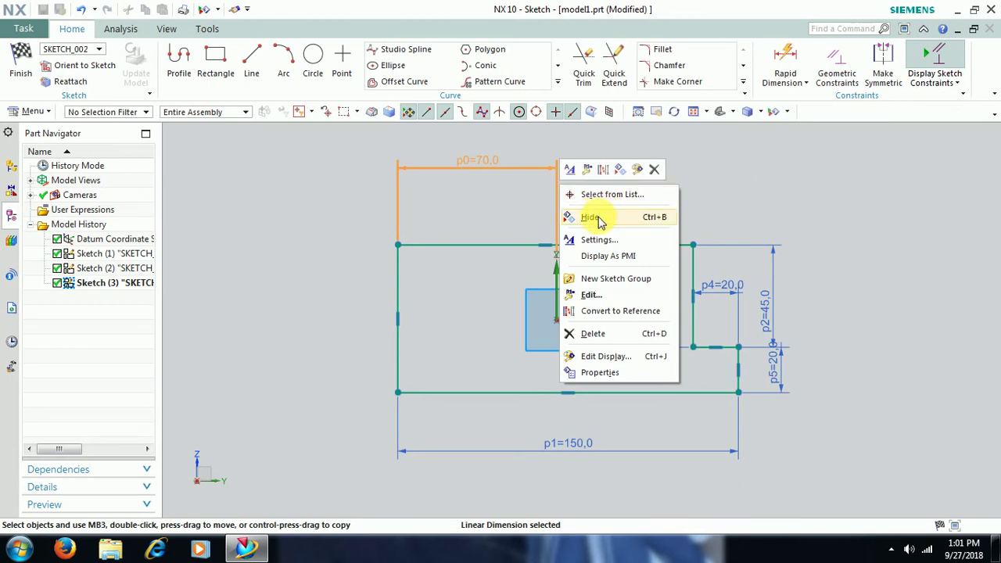
pyautogui.click(270, 221)
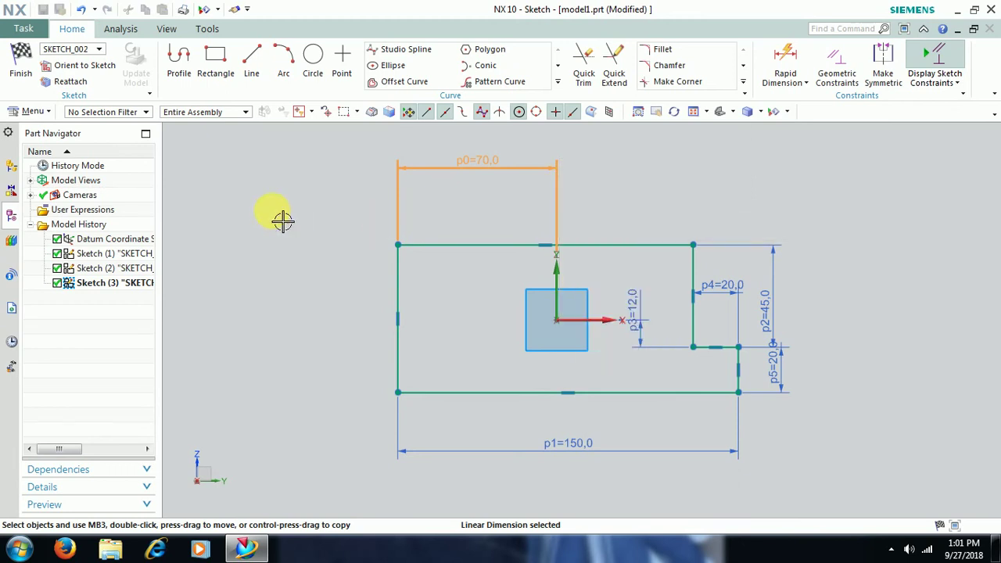
pyautogui.click(240, 198)
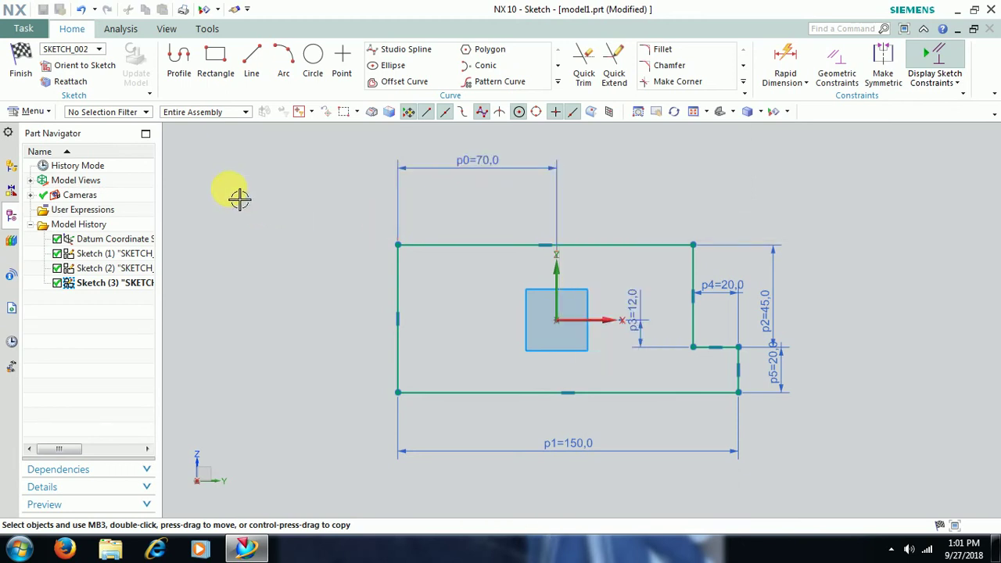
pyautogui.click(94, 115)
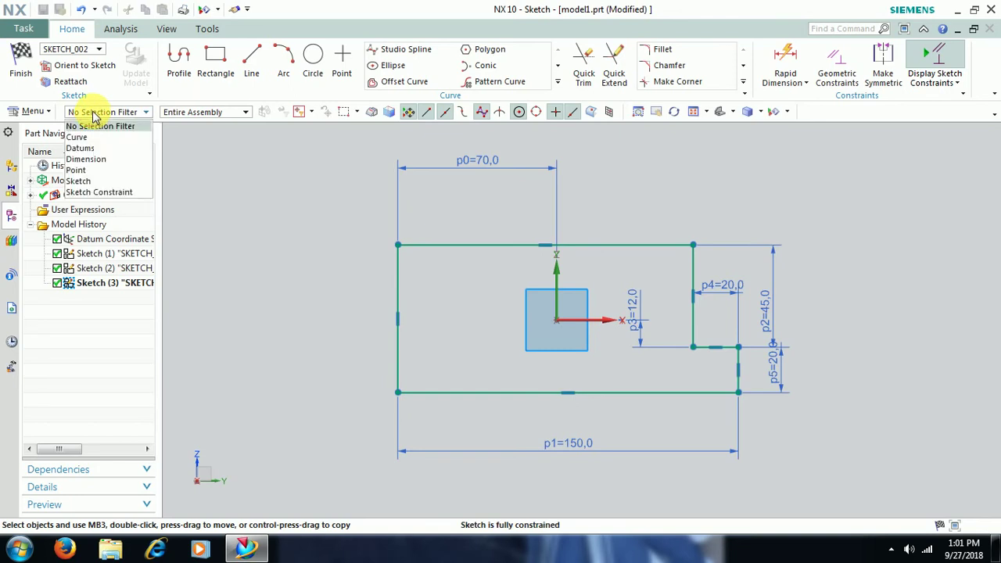
pyautogui.click(100, 159)
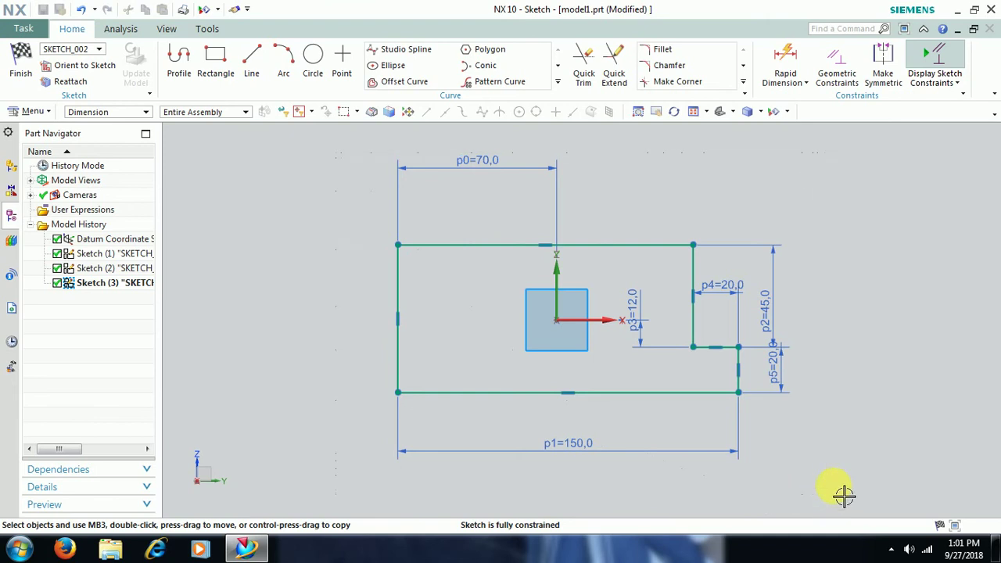
pyautogui.moveTo(335, 150); pyautogui.dragTo(860, 474)
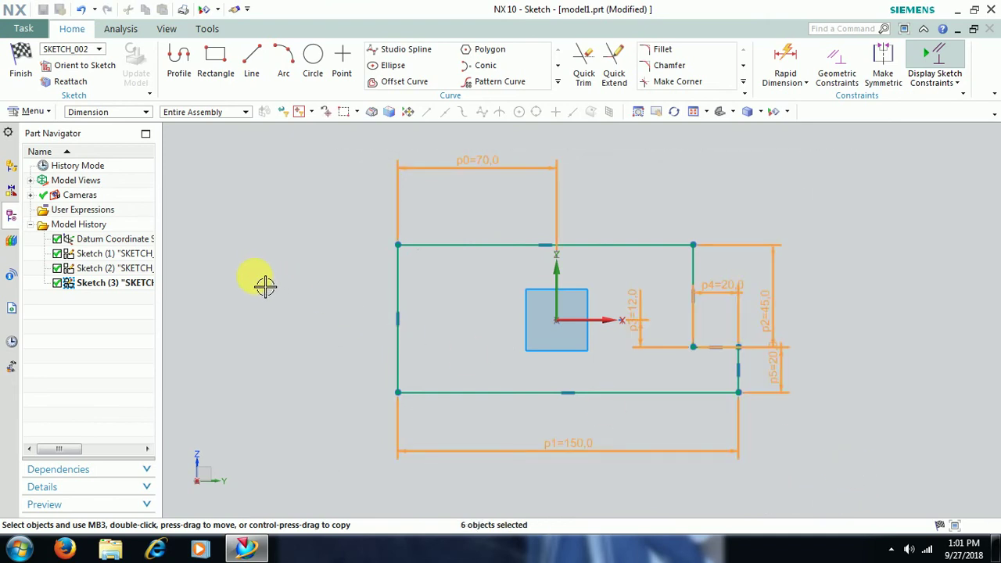
pyautogui.rightClick(432, 179)
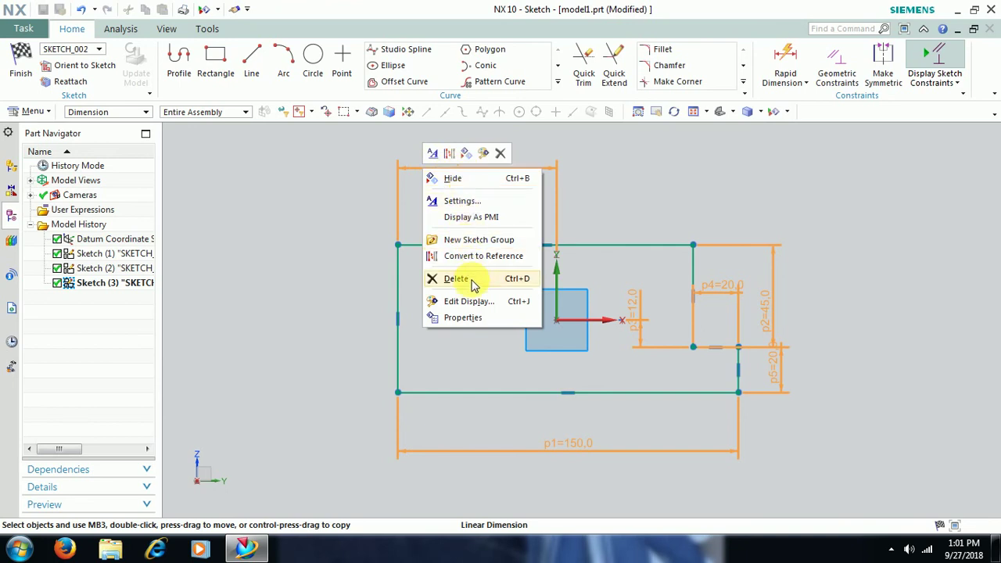
pyautogui.click(473, 179)
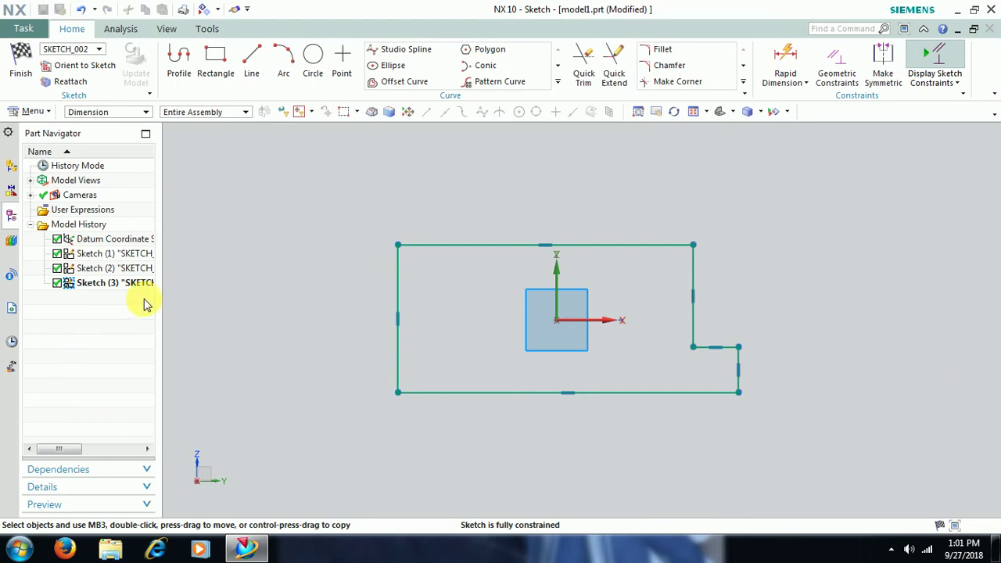
# Clear the selection filter, then restrict it to Dimension again
pyautogui.click(306, 228)
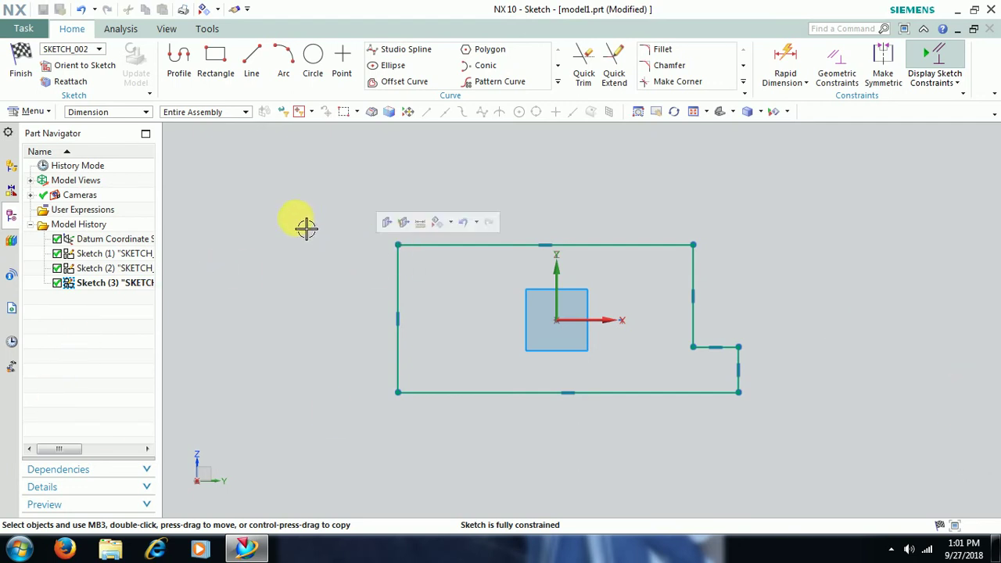
pyautogui.click(133, 114)
pyautogui.click(133, 128)
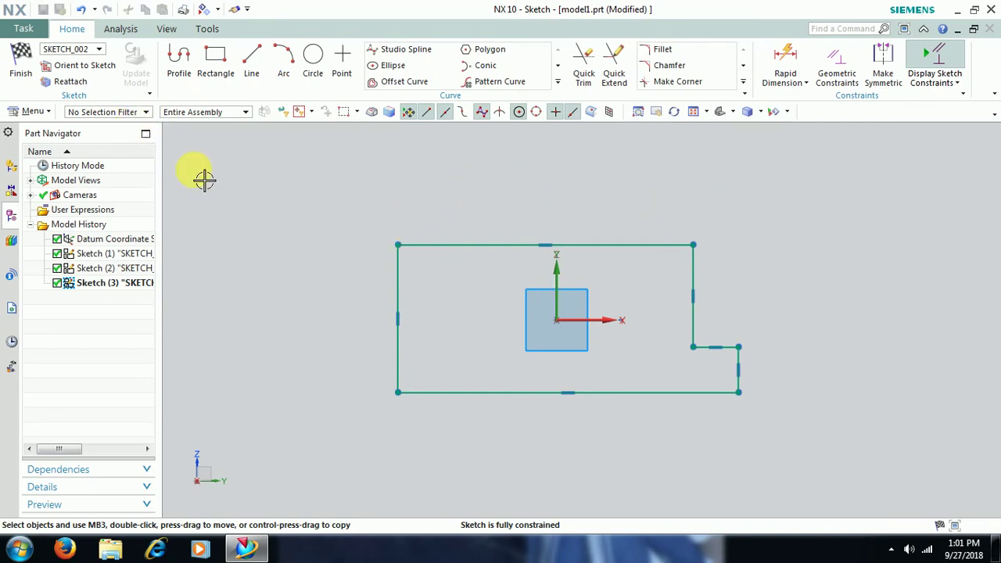
pyautogui.click(125, 112)
pyautogui.click(117, 157)
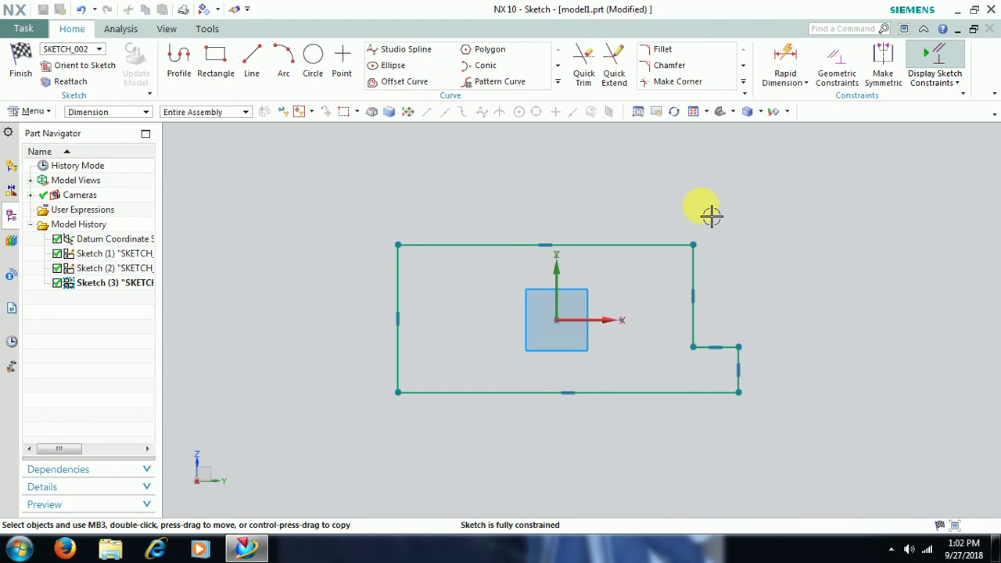
# Box-pick the hidden dimensions in Class Selection (Ctrl+Shift+K) and show them
pyautogui.hotkey('ctrl', 'shift', 'b')
pyautogui.hotkey('ctrl', 'shift', 'k')
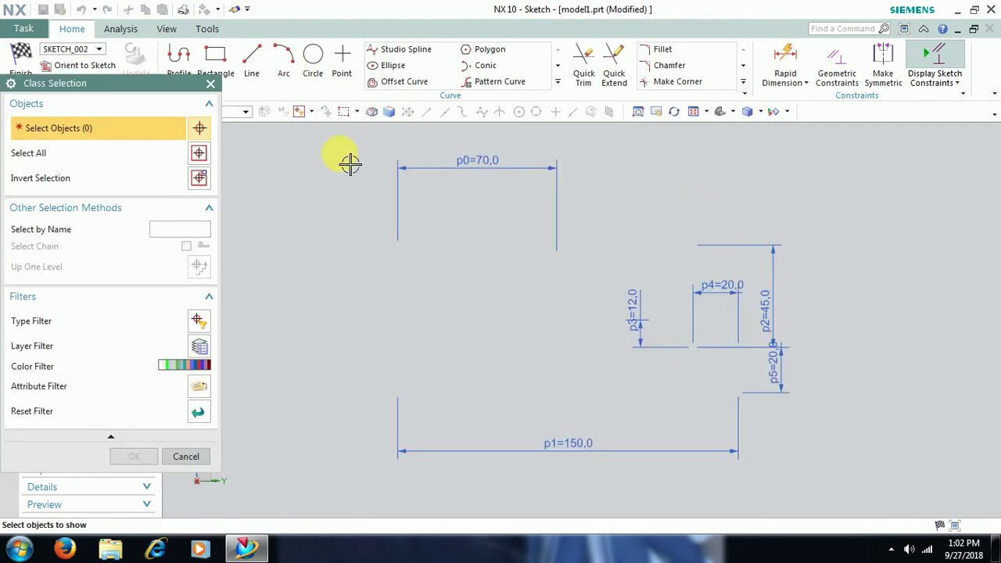
pyautogui.moveTo(339, 152); pyautogui.dragTo(833, 478)
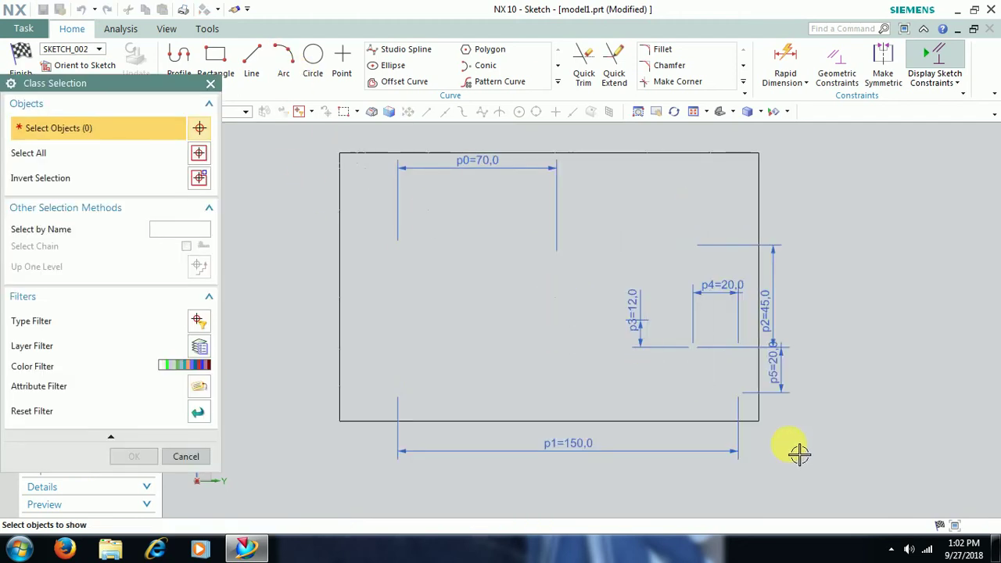
pyautogui.rightClick(545, 168)
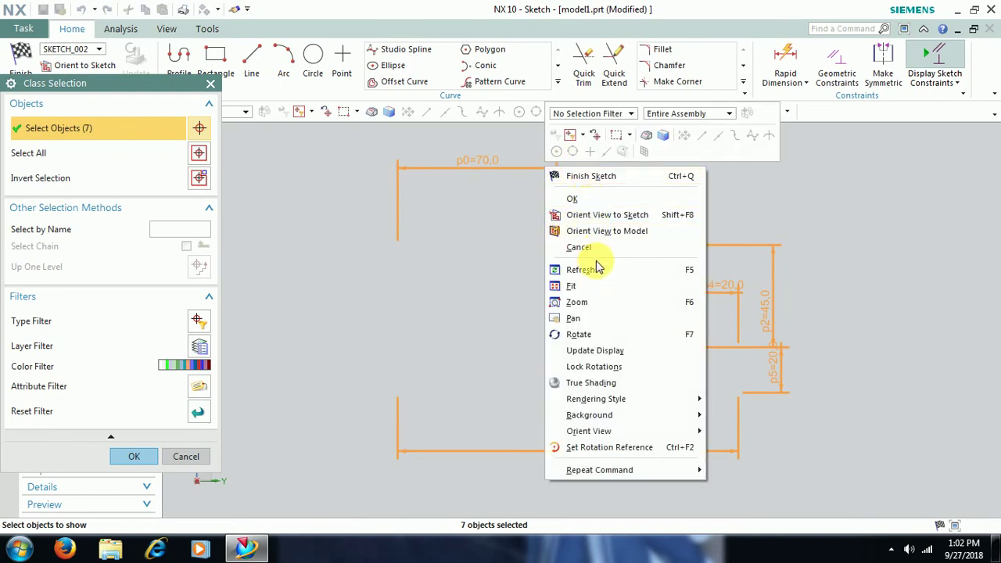
pyautogui.click(486, 213)
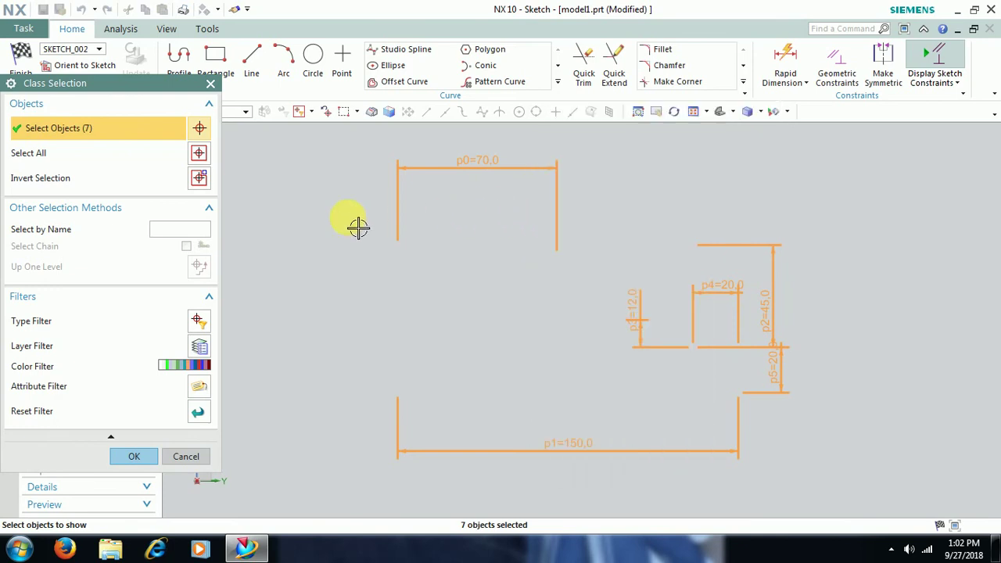
pyautogui.click(133, 456)
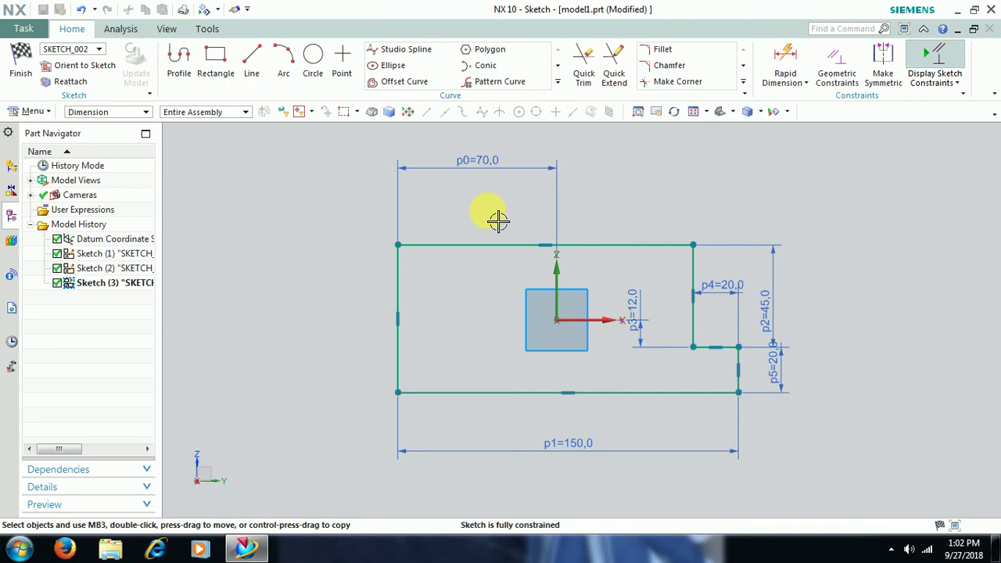
pyautogui.scroll(2, 693, 251)
pyautogui.scroll(-2, 693, 253)
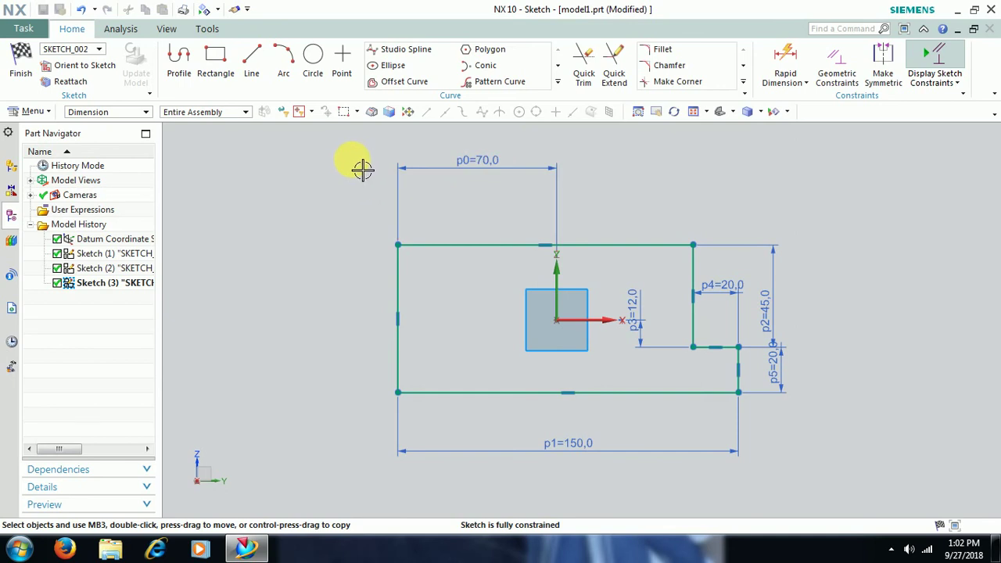
# Box-select and delete the six stepped-profile dimensions, including the 150 and 20
pyautogui.moveTo(342, 152); pyautogui.dragTo(842, 493)
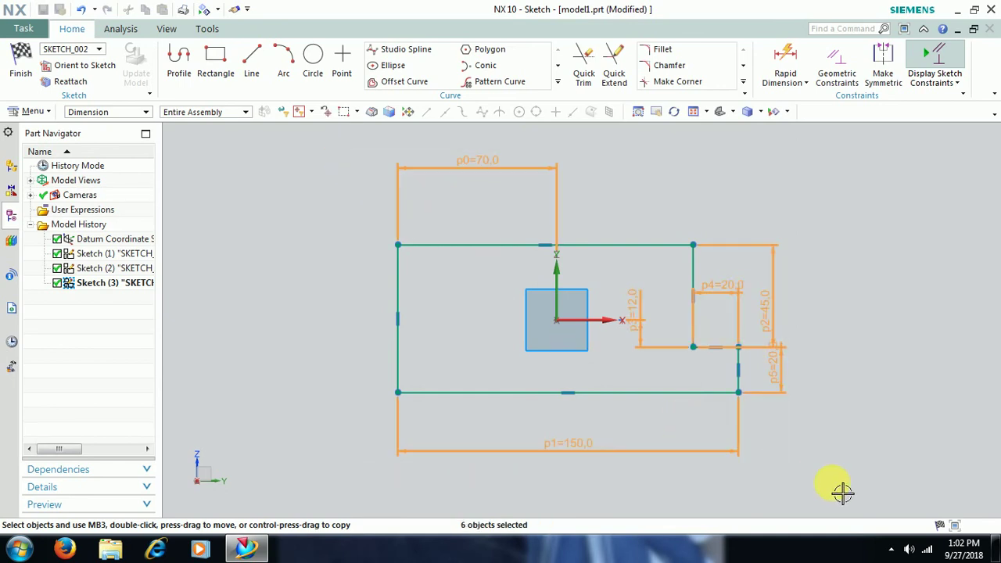
pyautogui.press('Delete')
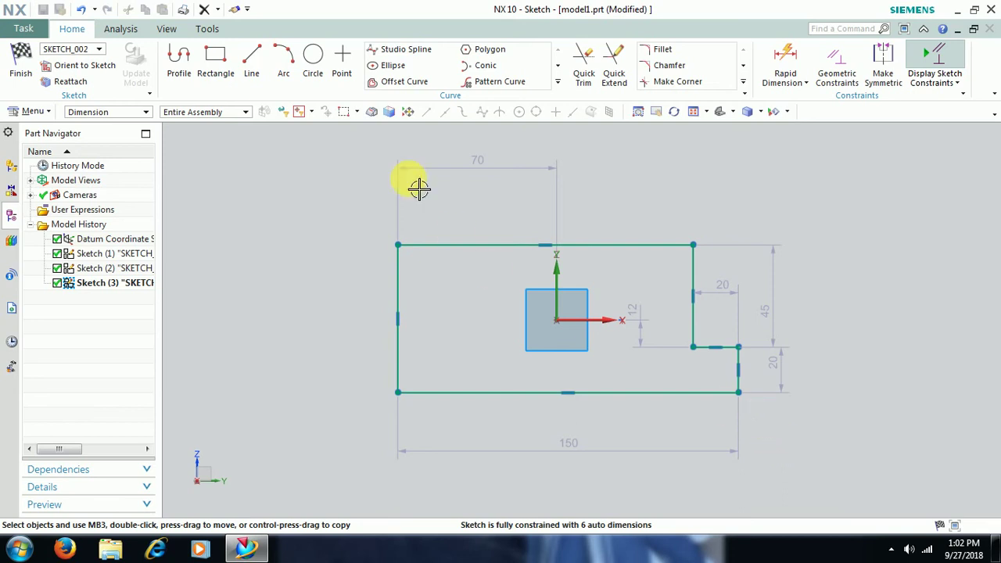
pyautogui.moveTo(374, 155); pyautogui.dragTo(872, 501)
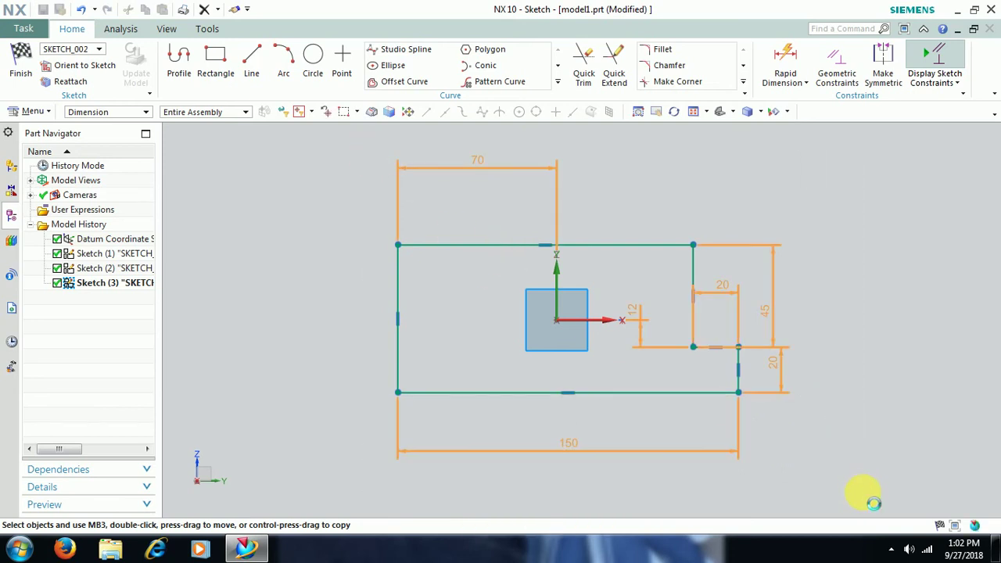
pyautogui.press('Delete')
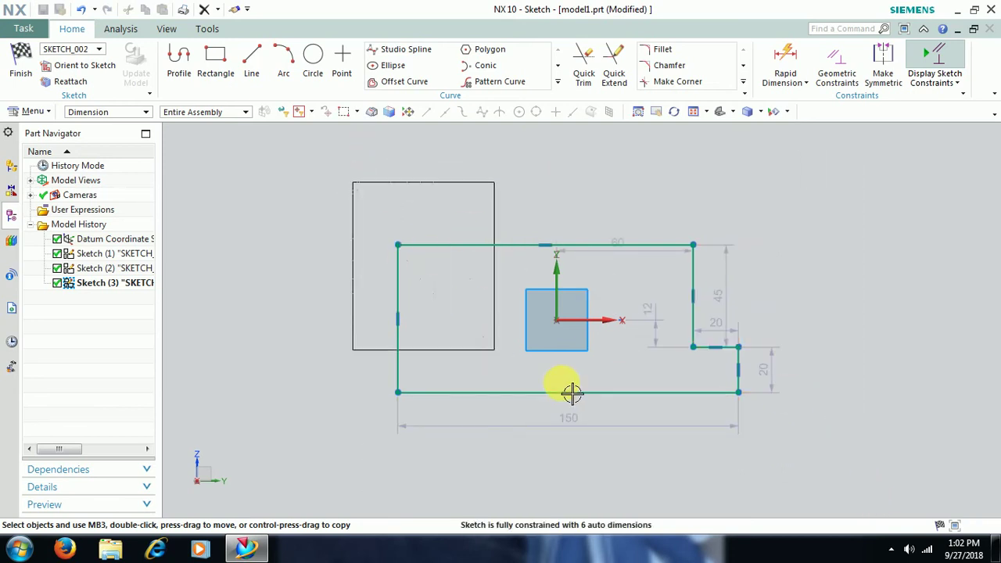
pyautogui.moveTo(363, 192); pyautogui.dragTo(759, 407)
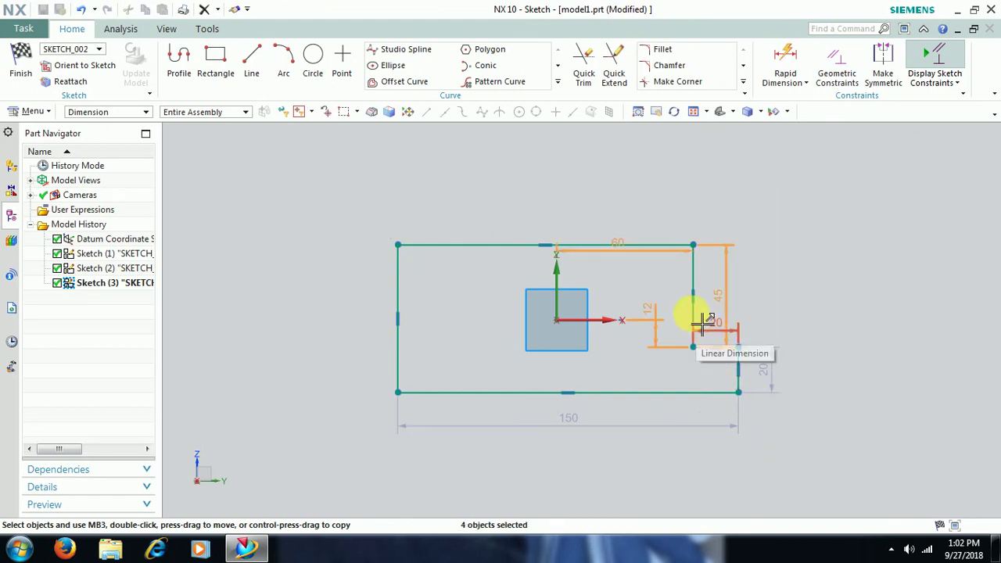
pyautogui.moveTo(358, 219); pyautogui.dragTo(834, 463)
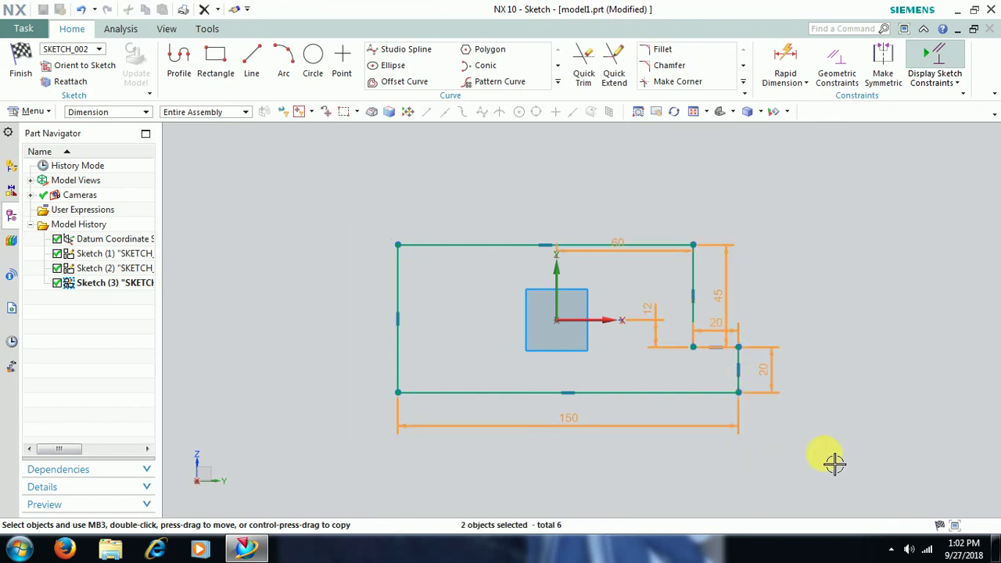
pyautogui.press('Delete')
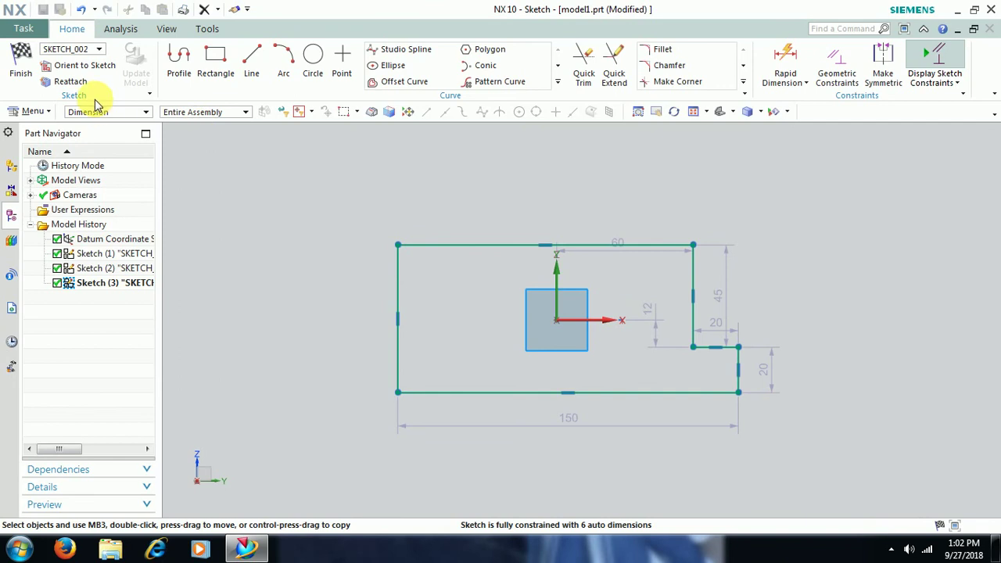
# Clear the selection filter and delete the whole stepped profile with its remaining dimensions
pyautogui.click(98, 112)
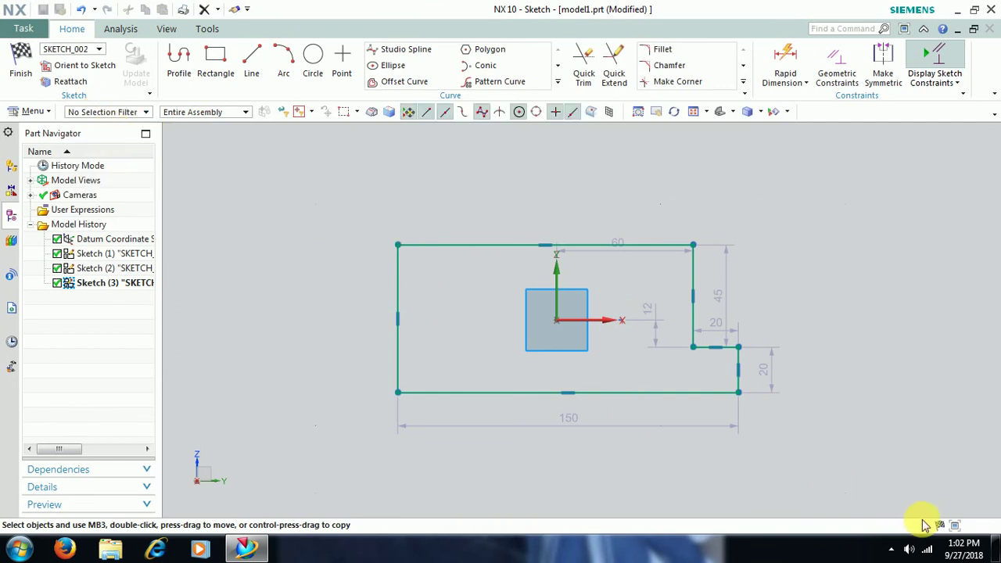
pyautogui.moveTo(265, 191); pyautogui.dragTo(805, 449)
pyautogui.press('Delete')
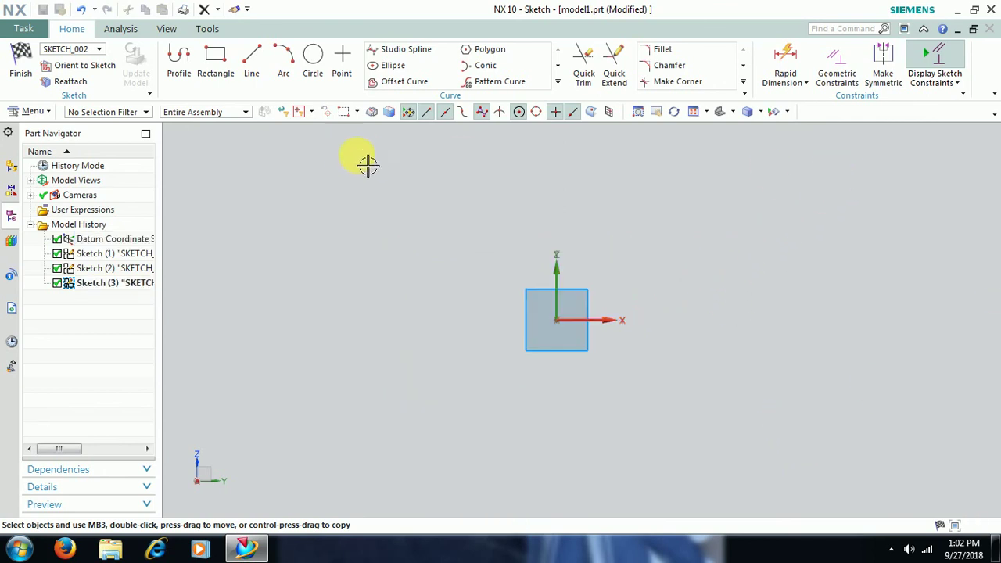
# Turn off Continuous Auto Dimensioning and draw the profile's left edge, bottom and short right rise
pyautogui.click(960, 86)
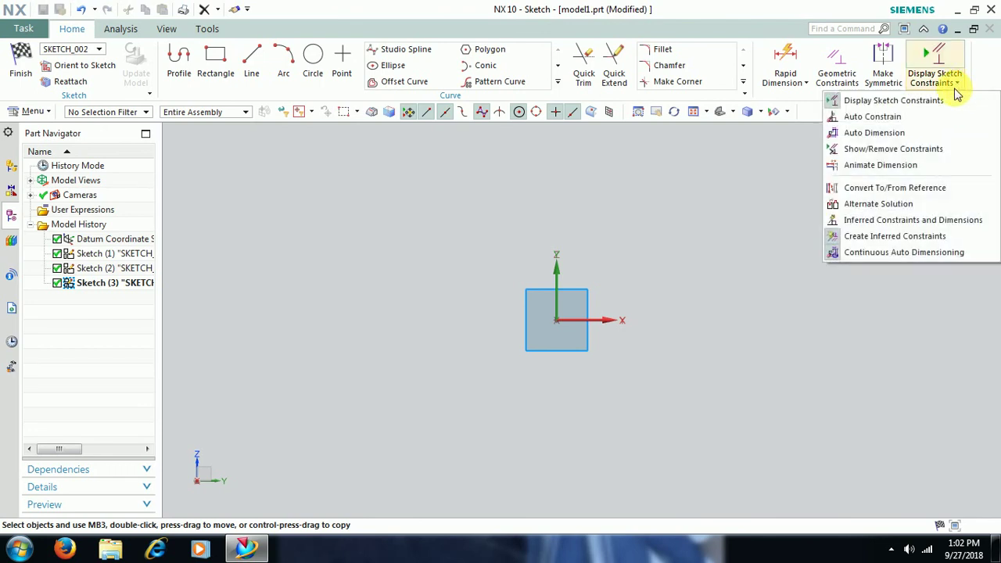
pyautogui.click(896, 256)
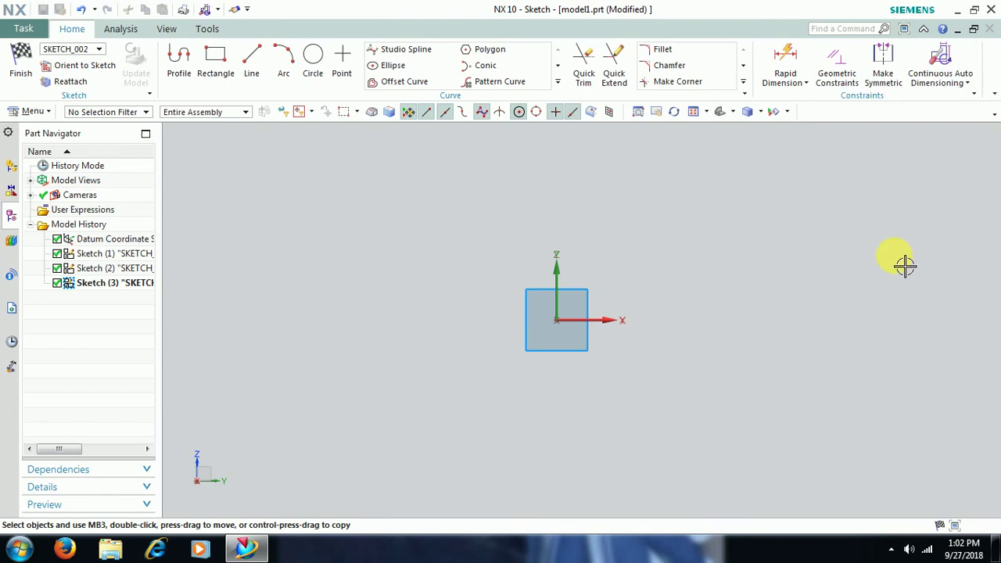
pyautogui.click(178, 60)
pyautogui.click(336, 238)
pyautogui.click(336, 374)
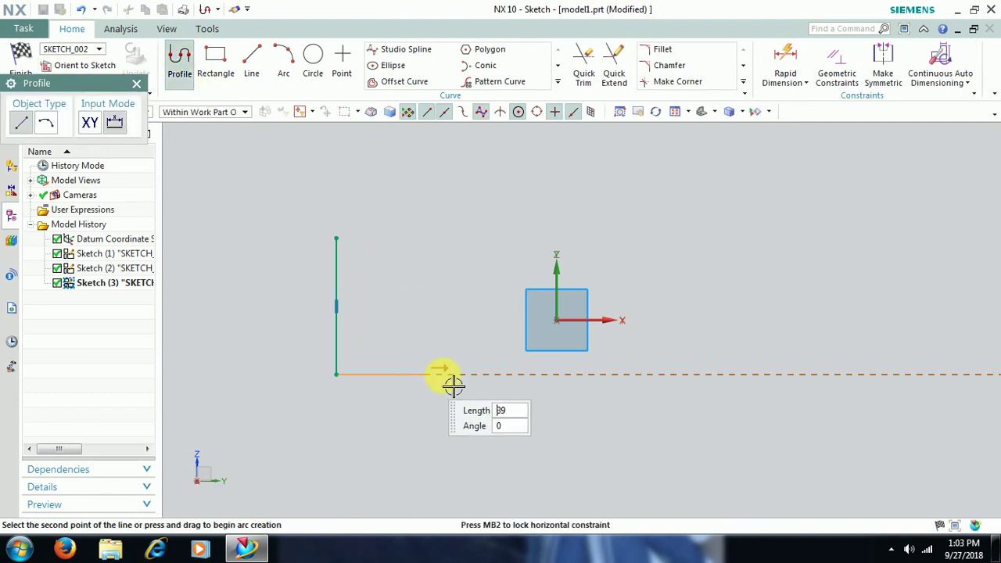
pyautogui.click(470, 374)
pyautogui.click(470, 326)
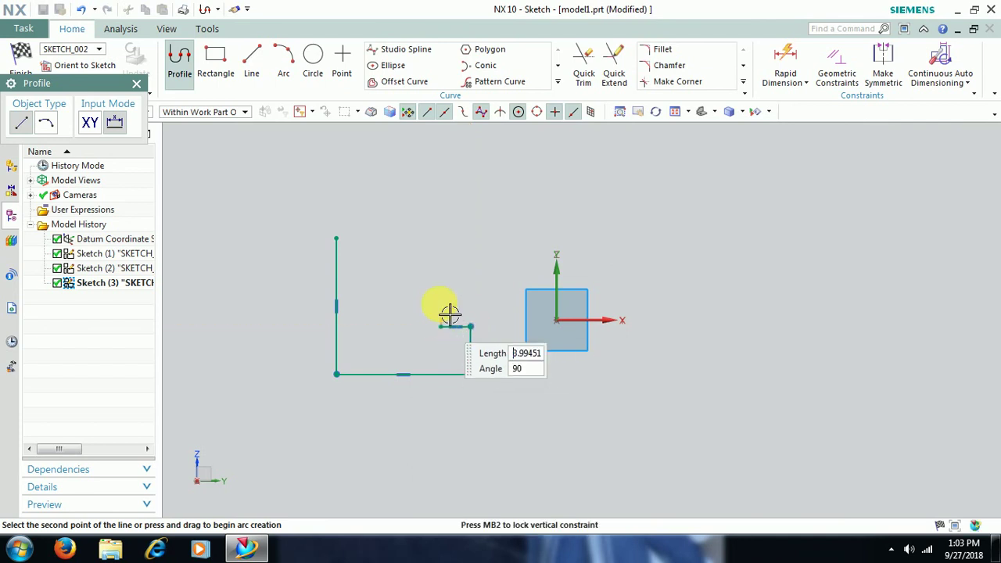
# Finish the stepped outline with its inward steps, closing it at the start point
pyautogui.click(440, 326)
pyautogui.click(440, 280)
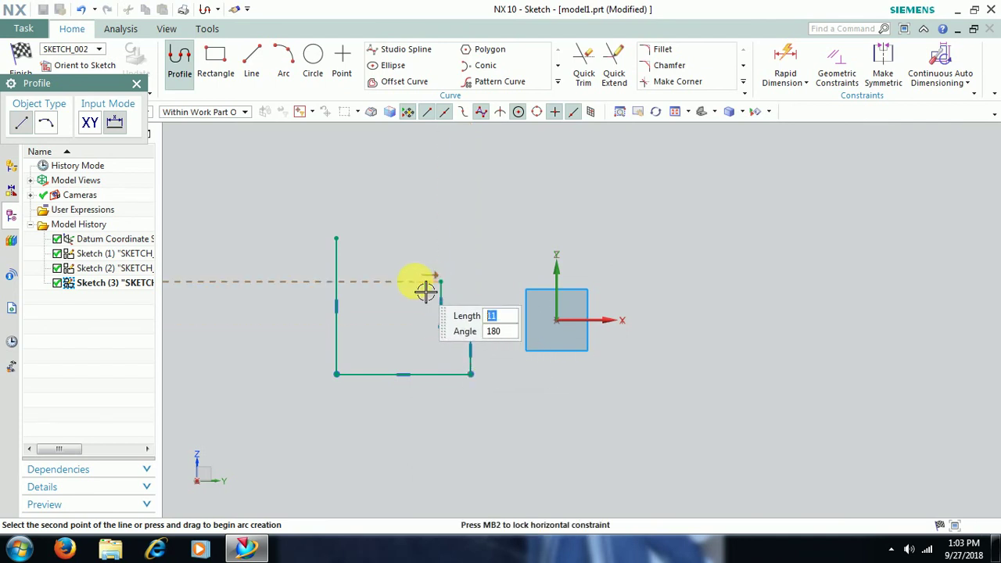
pyautogui.click(415, 231)
pyautogui.click(336, 237)
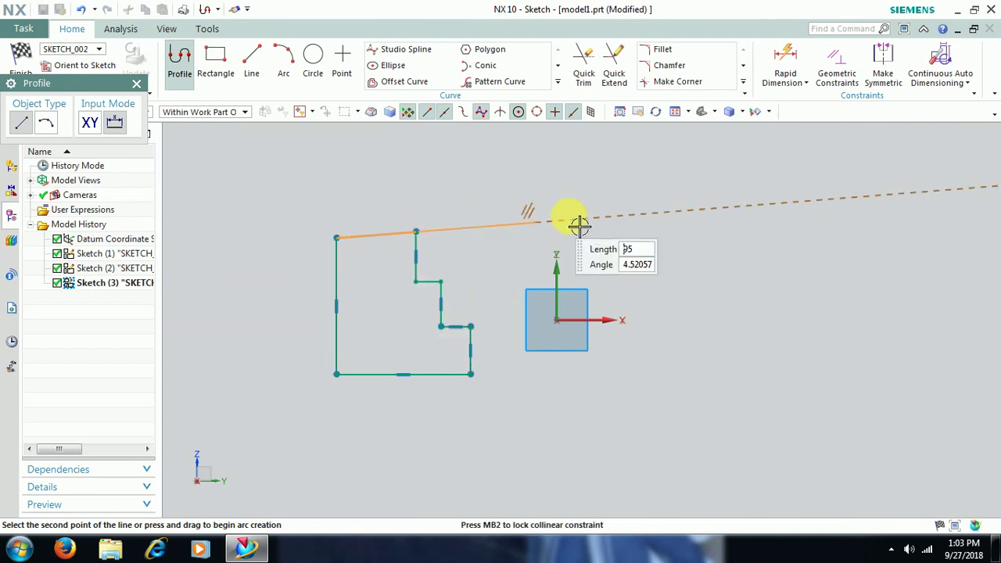
pyautogui.press('Escape')
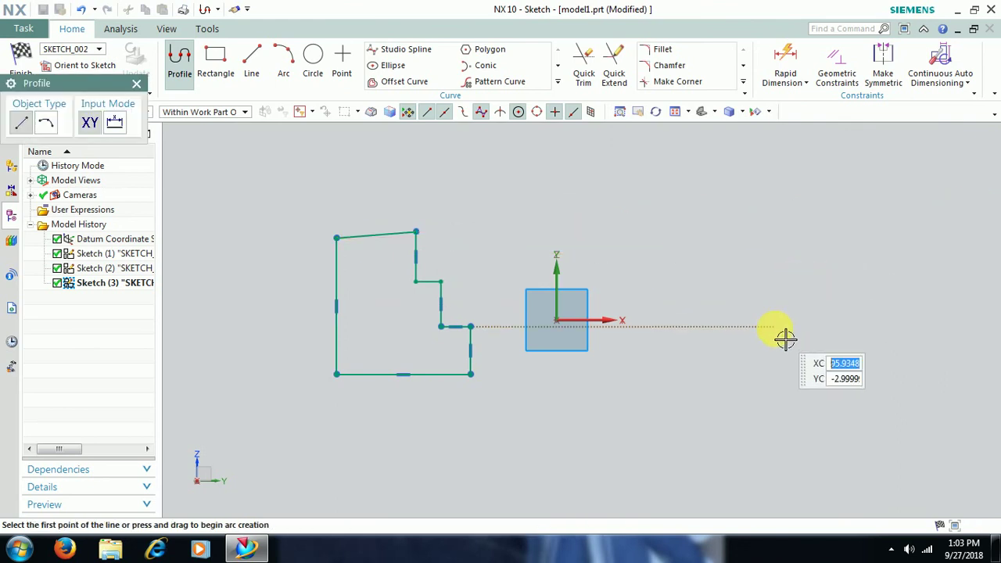
pyautogui.press('Escape')
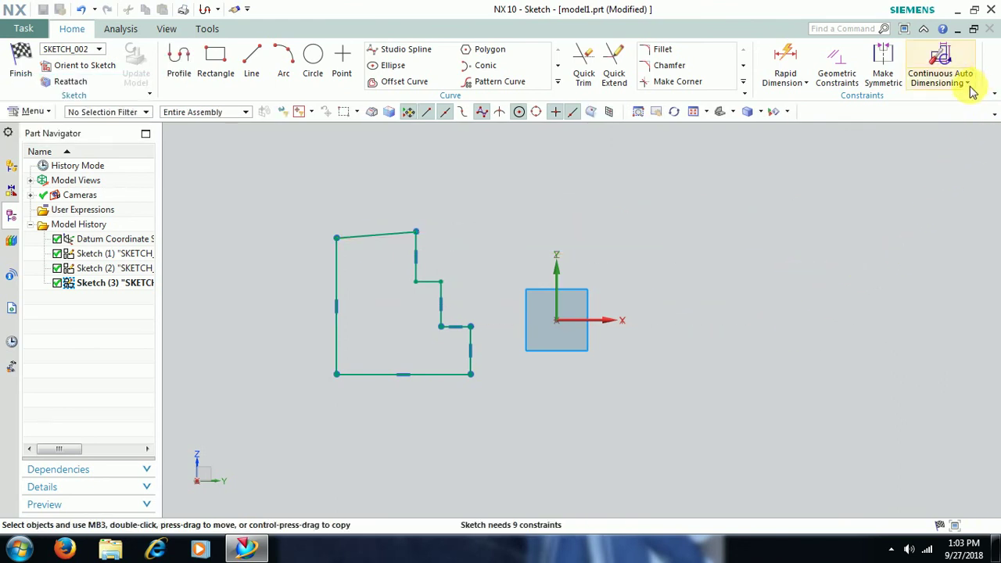
# Turn Continuous Auto Dimensioning back on and delete the undimensioned profile with its new dimensions
pyautogui.click(970, 91)
pyautogui.click(883, 252)
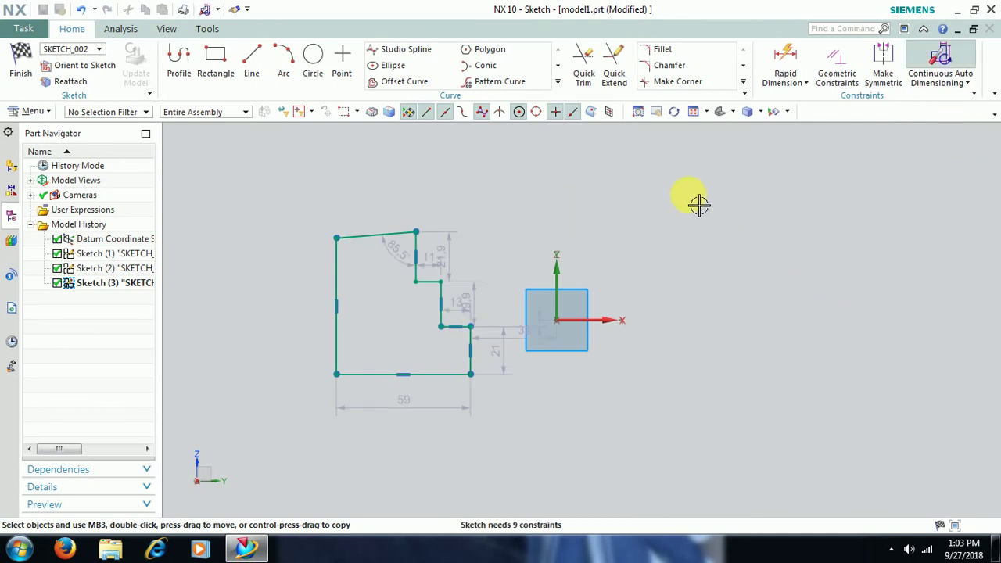
pyautogui.moveTo(273, 207); pyautogui.dragTo(536, 423)
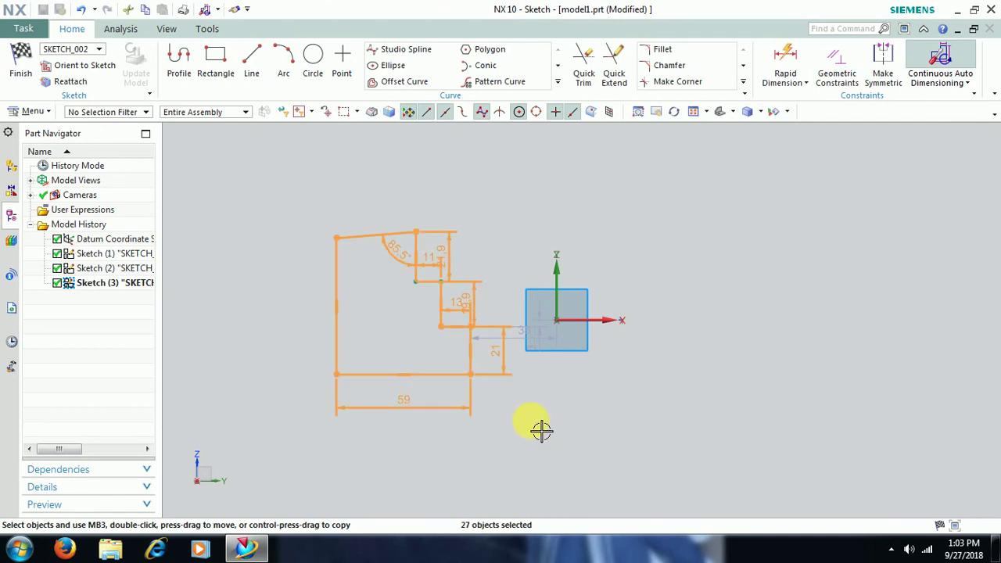
pyautogui.press('Delete')
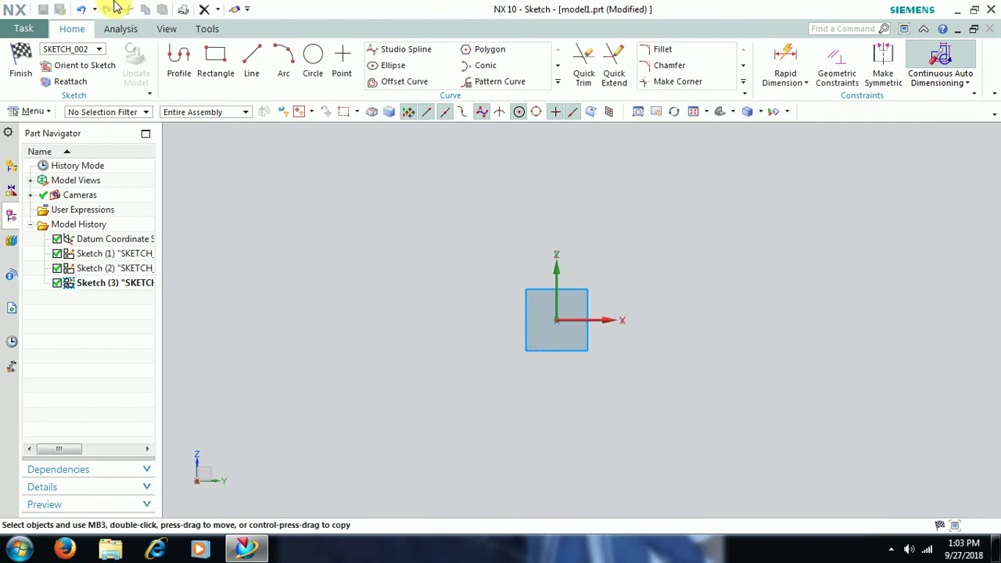
# Draw an auto-dimensioned test stepped profile right of the datum, then delete it
pyautogui.click(179, 59)
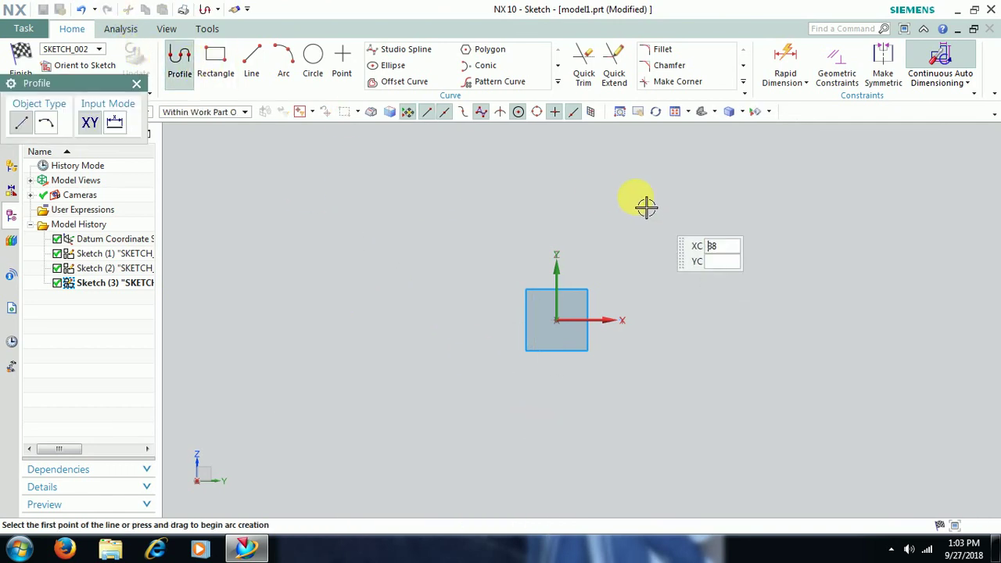
pyautogui.click(624, 182)
pyautogui.click(624, 293)
pyautogui.click(779, 293)
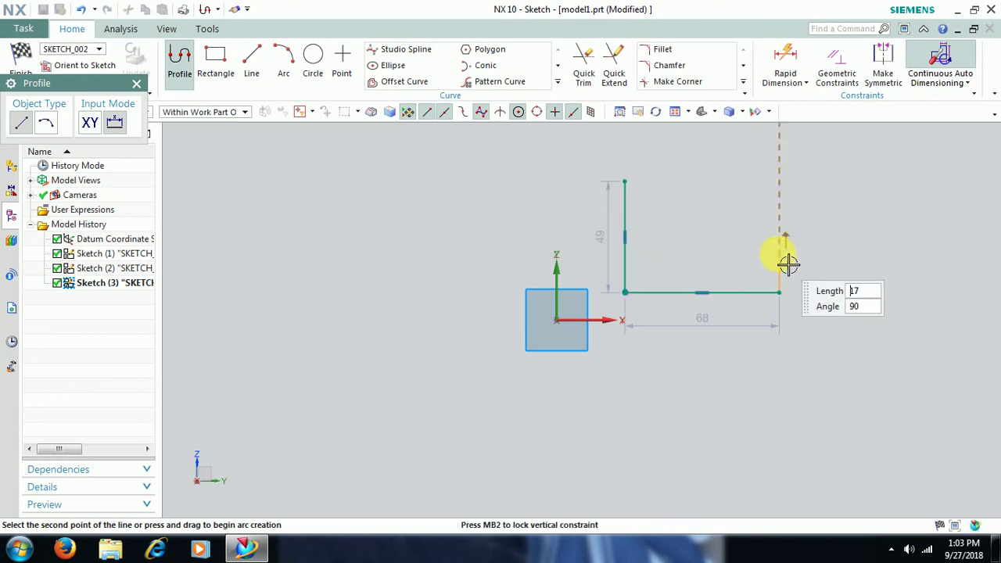
pyautogui.click(778, 246)
pyautogui.click(727, 245)
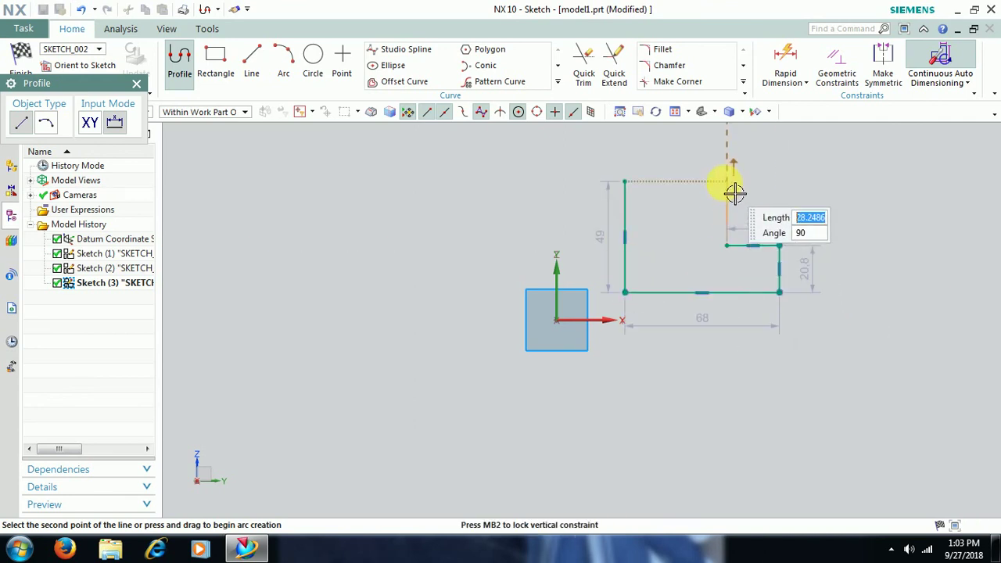
pyautogui.click(726, 181)
pyautogui.click(624, 182)
pyautogui.middleClick(648, 239)
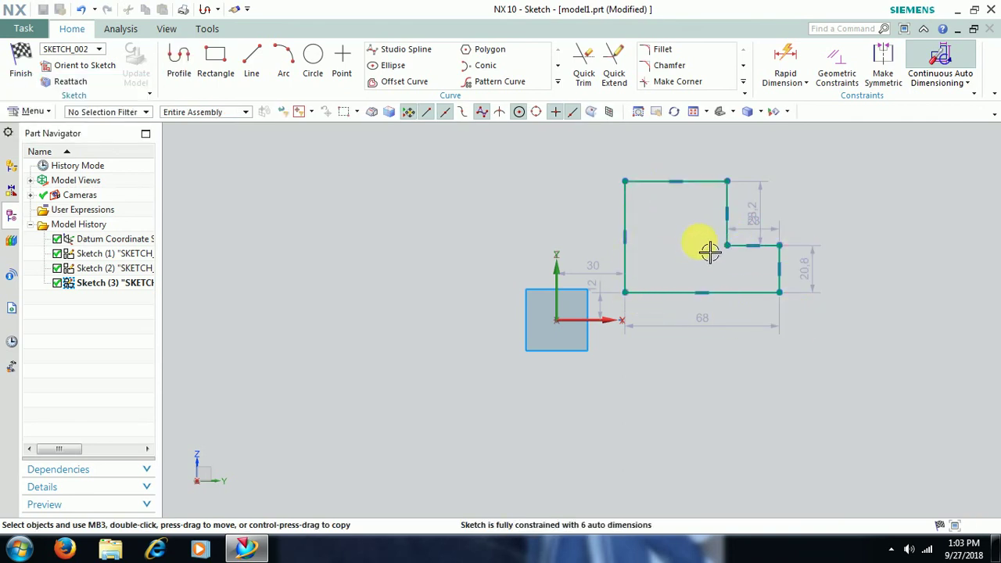
pyautogui.moveTo(592, 155); pyautogui.dragTo(812, 322)
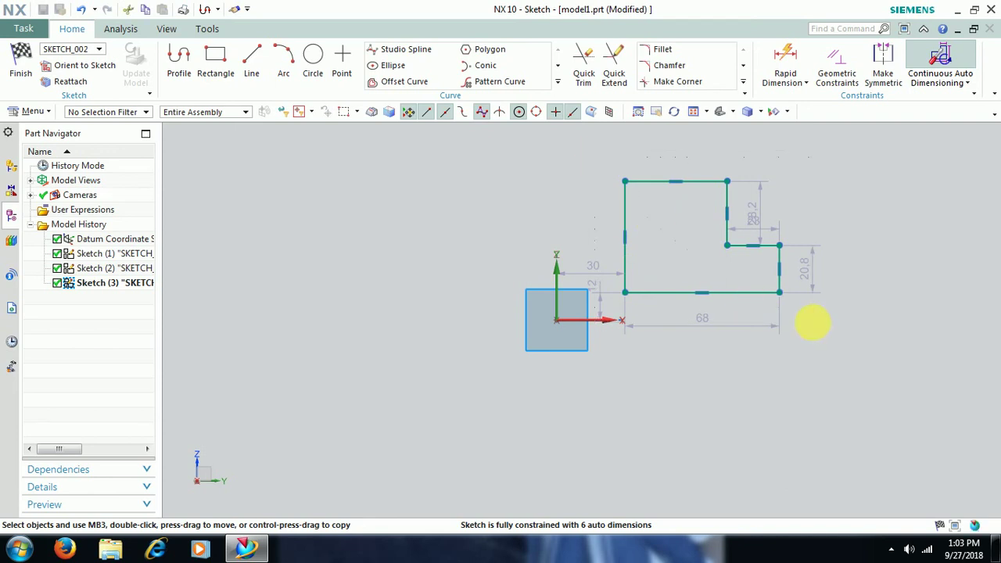
pyautogui.press('Delete')
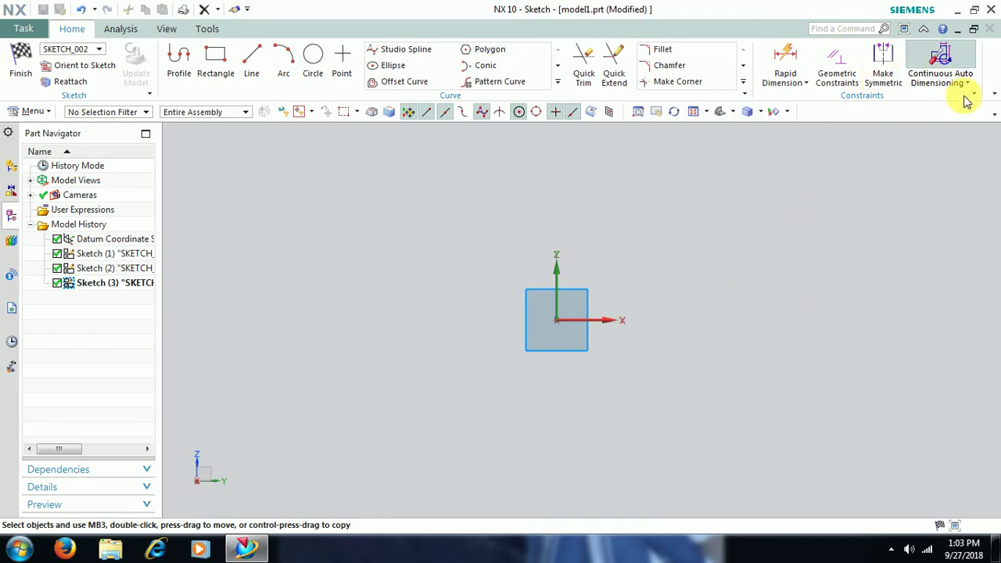
# Hide sketch constraint symbols and start a profile with the 64 left edge and 60 bottom line
pyautogui.click(973, 91)
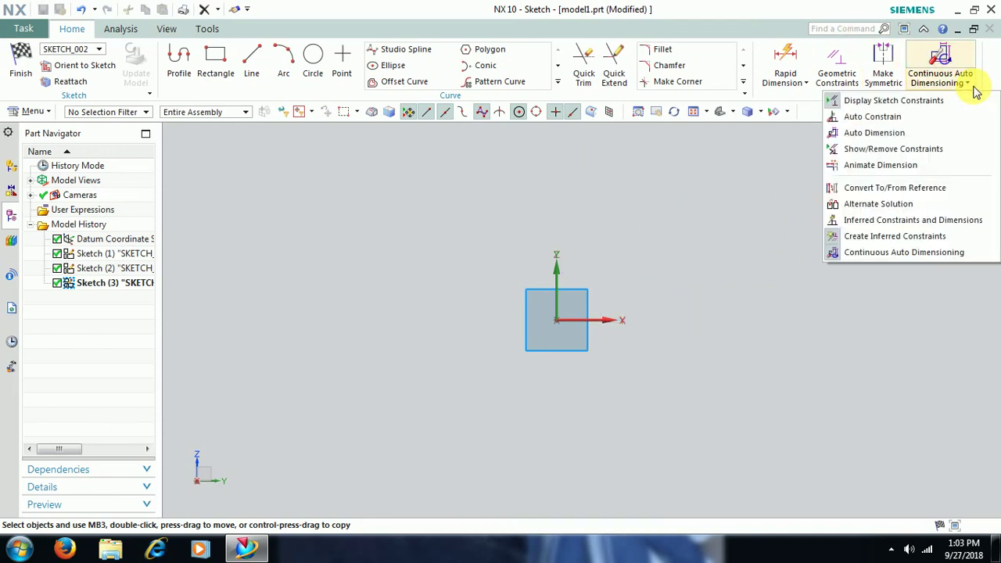
pyautogui.click(874, 103)
pyautogui.click(180, 59)
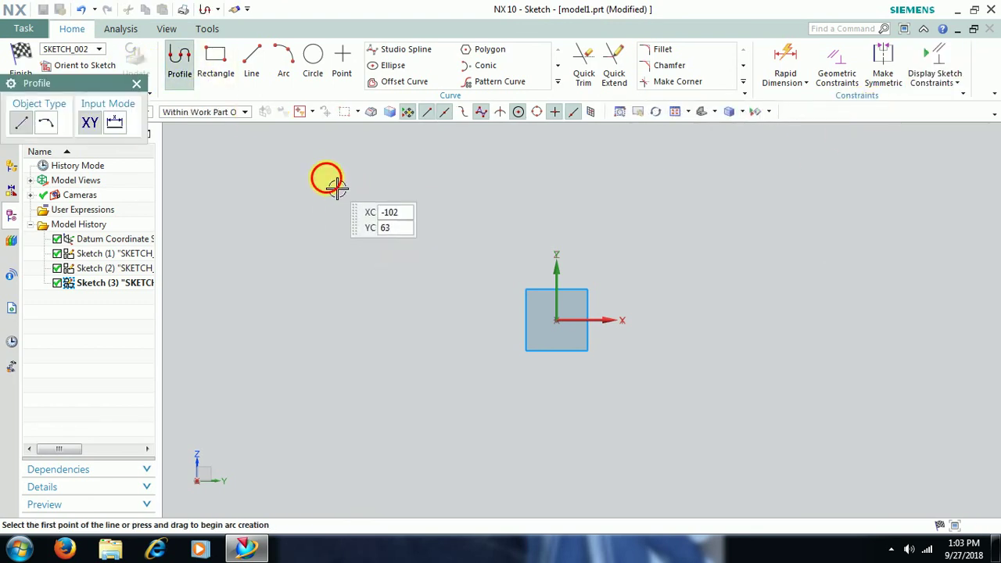
pyautogui.click(324, 178)
pyautogui.click(324, 321)
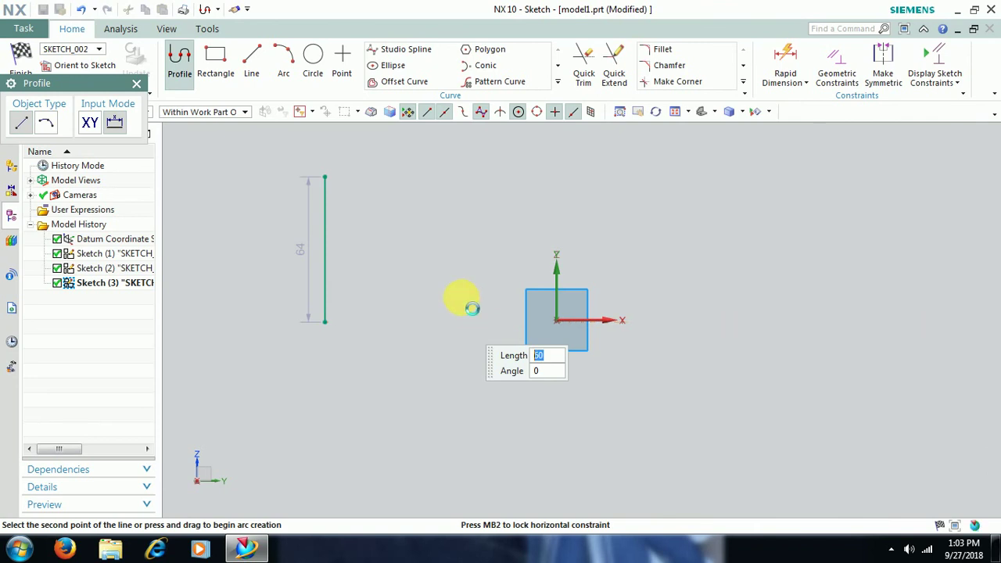
pyautogui.click(462, 322)
# Complete the profile with the 23 rise, a leftward step and an angled top corner
pyautogui.click(461, 270)
pyautogui.click(414, 269)
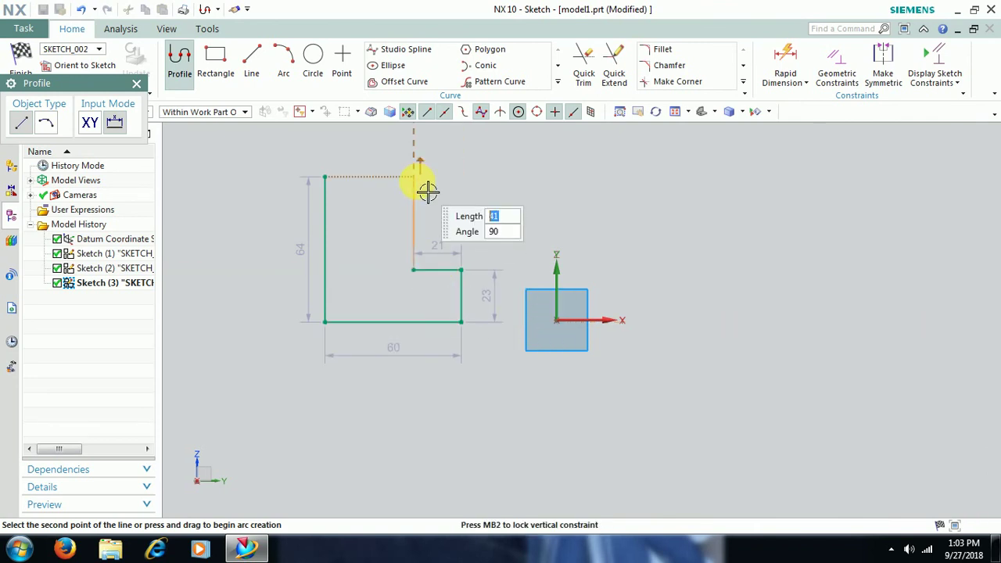
pyautogui.click(415, 207)
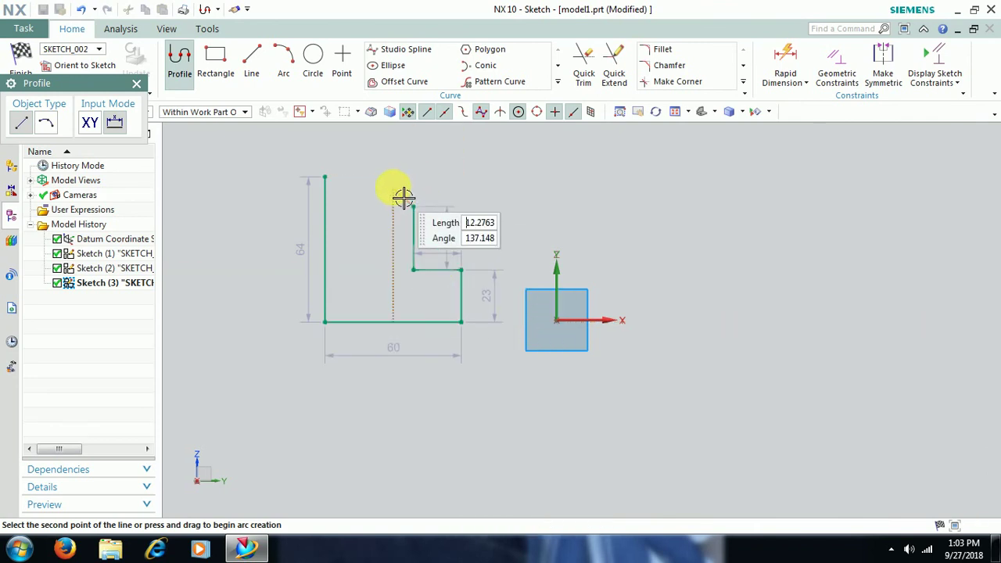
pyautogui.click(393, 177)
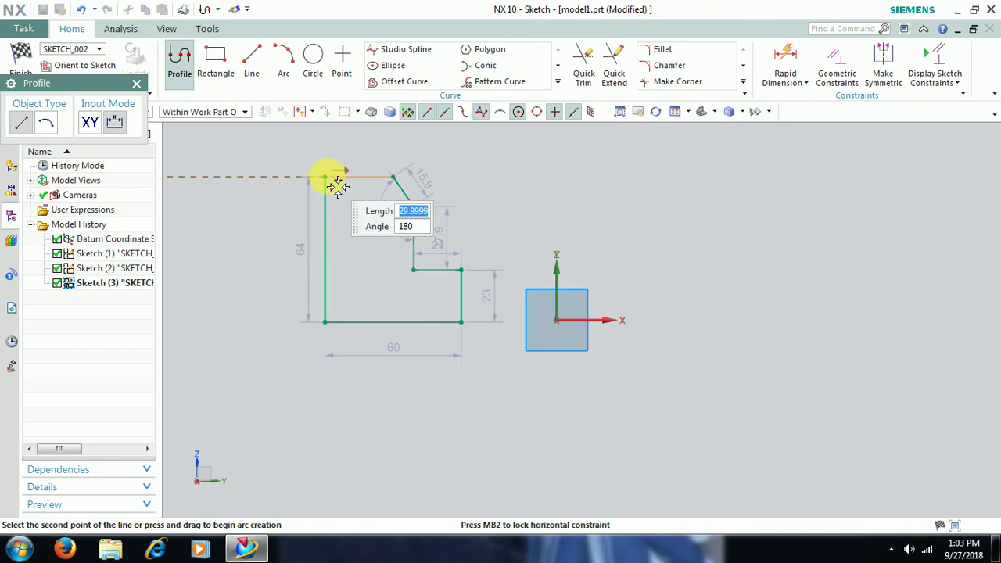
pyautogui.click(324, 177)
pyautogui.press('Escape')
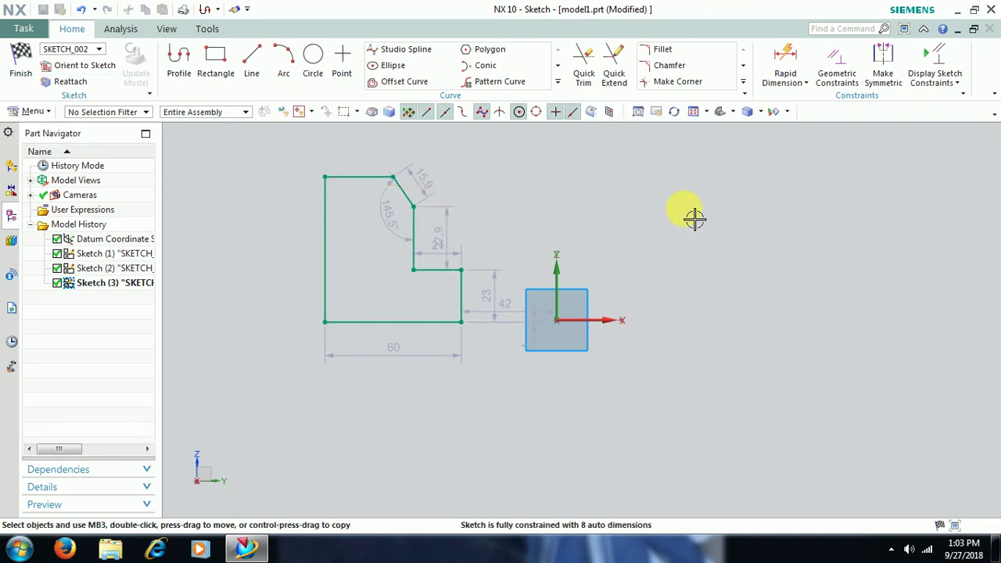